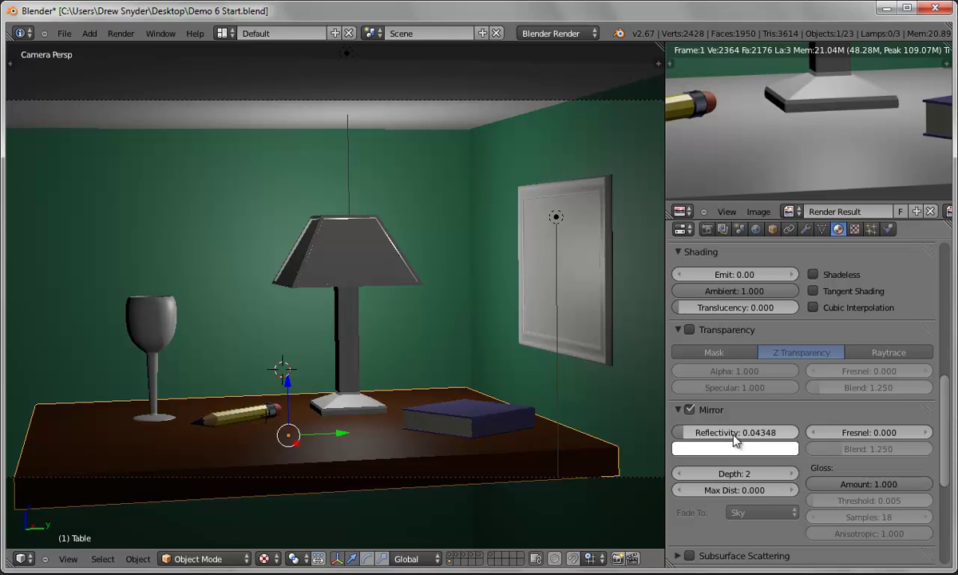
Render the scene, shrink the render preview area to fit the result, and return to the camera view.
{"action": "left_click", "coordinate": [121, 36]}
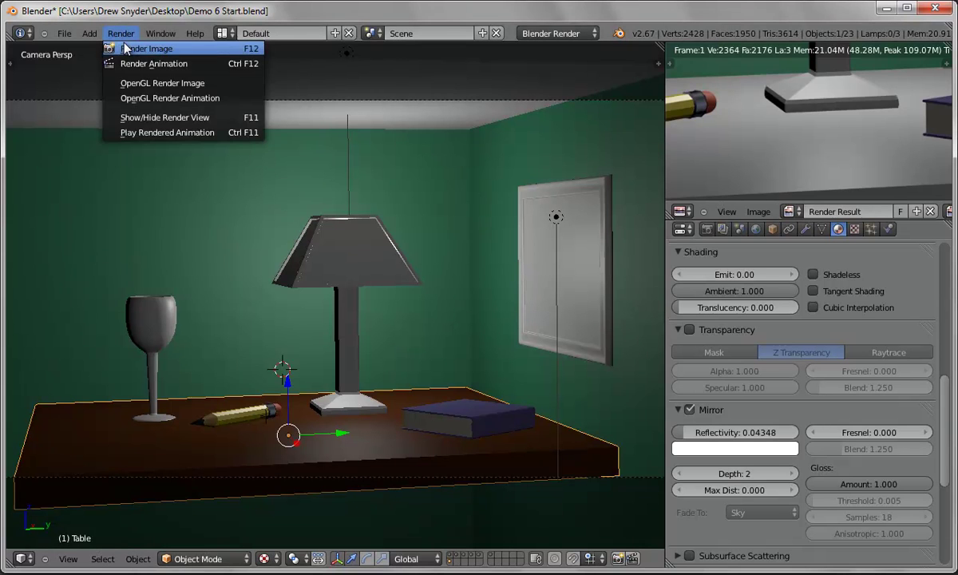
{"action": "left_click", "coordinate": [147, 48]}
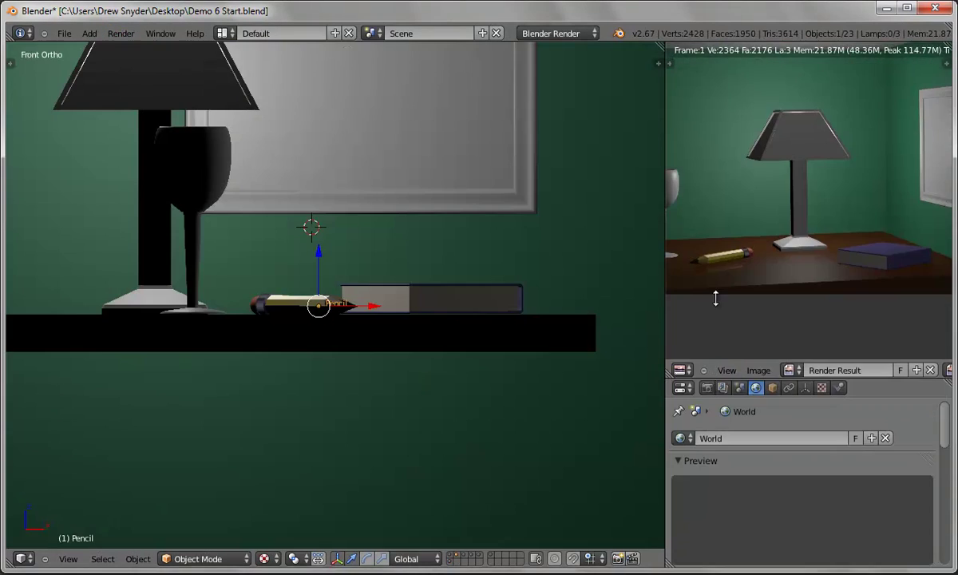
{"action": "left_click_drag", "start_coordinate": [715, 298], "coordinate": [715, 259]}
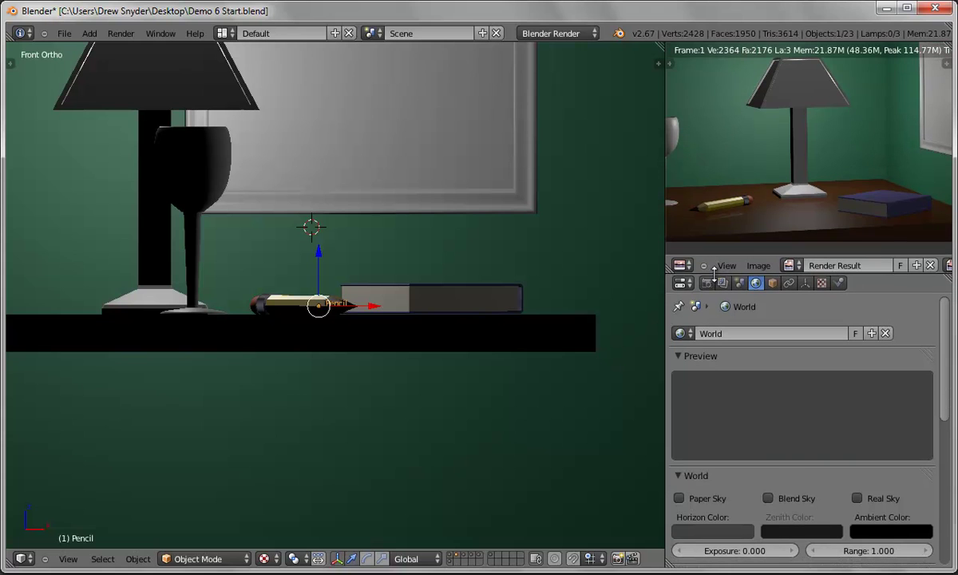
{"action": "key", "text": "KP_0"}
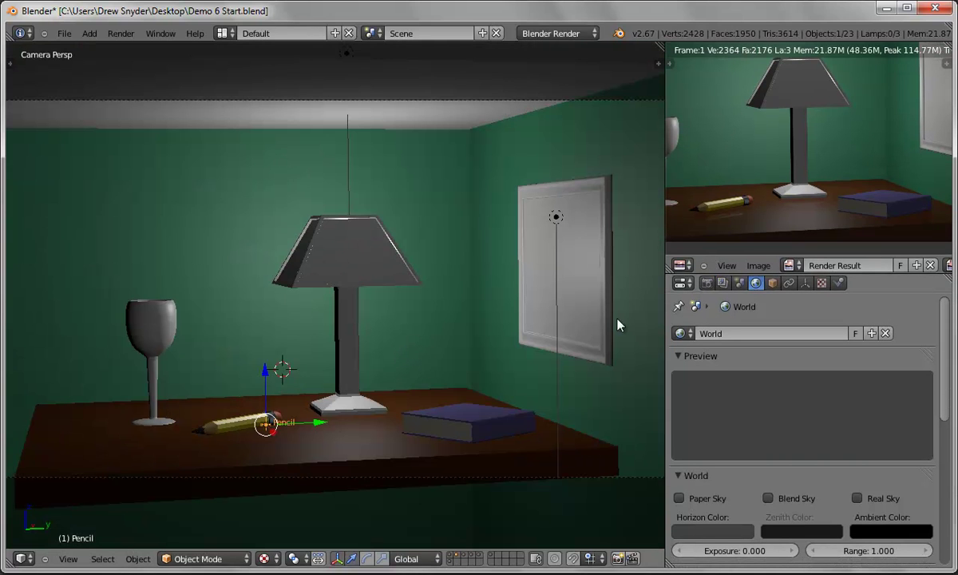
Assign the existing Material.001 to the picture frame and rename that material to Eraser.
{"action": "right_click", "coordinate": [579, 355]}
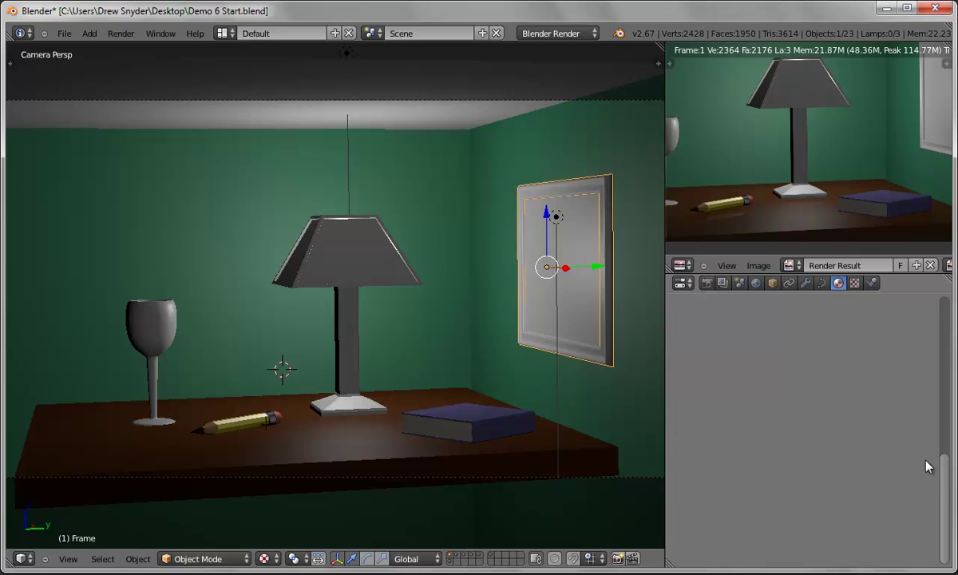
{"action": "left_click_drag", "start_coordinate": [944, 477], "coordinate": [947, 310]}
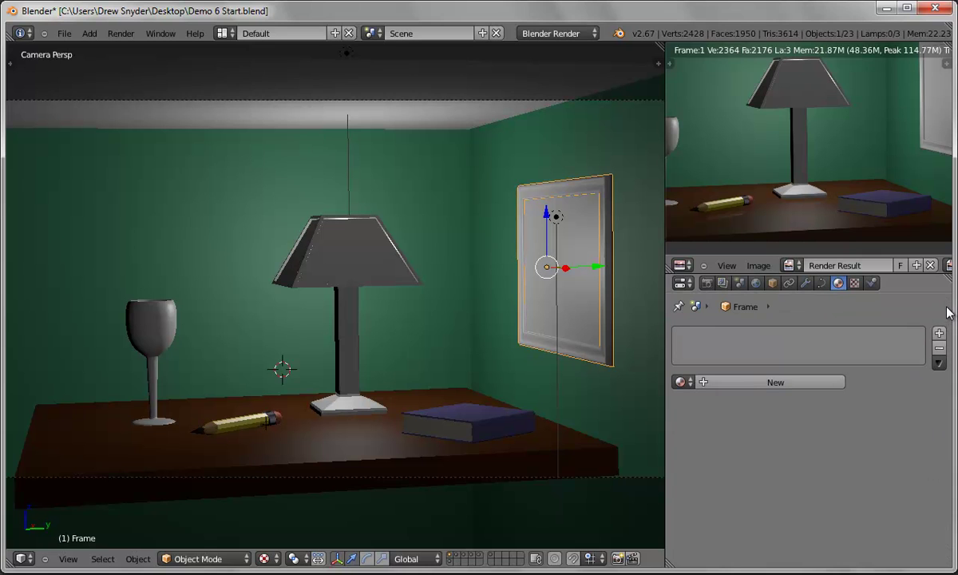
{"action": "left_click", "coordinate": [680, 382]}
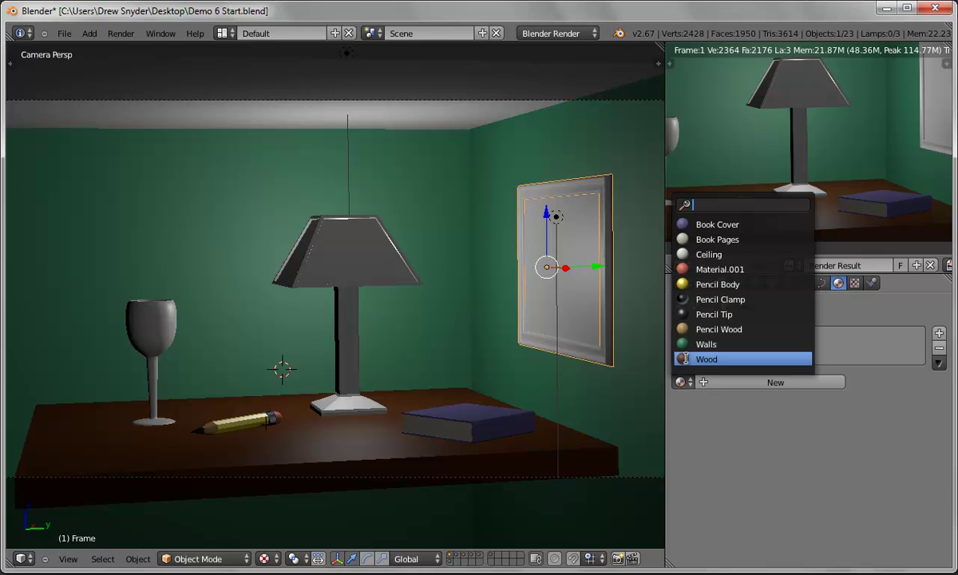
{"action": "left_click", "coordinate": [720, 270]}
{"action": "type", "text": "Eraser"}
{"action": "key", "text": "Return"}
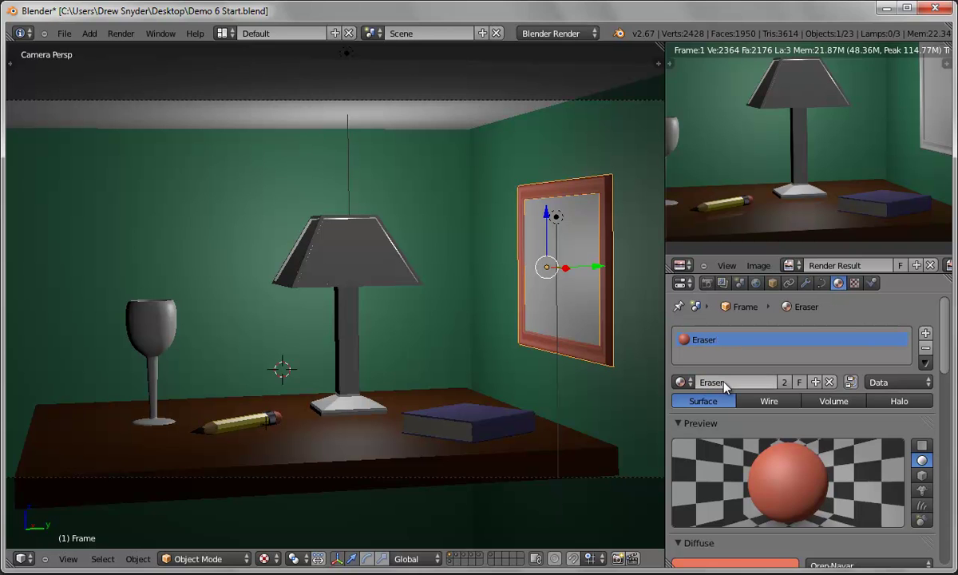
Replace the picture frame's material with the existing Wood material and render the scene.
{"action": "left_click", "coordinate": [681, 382]}
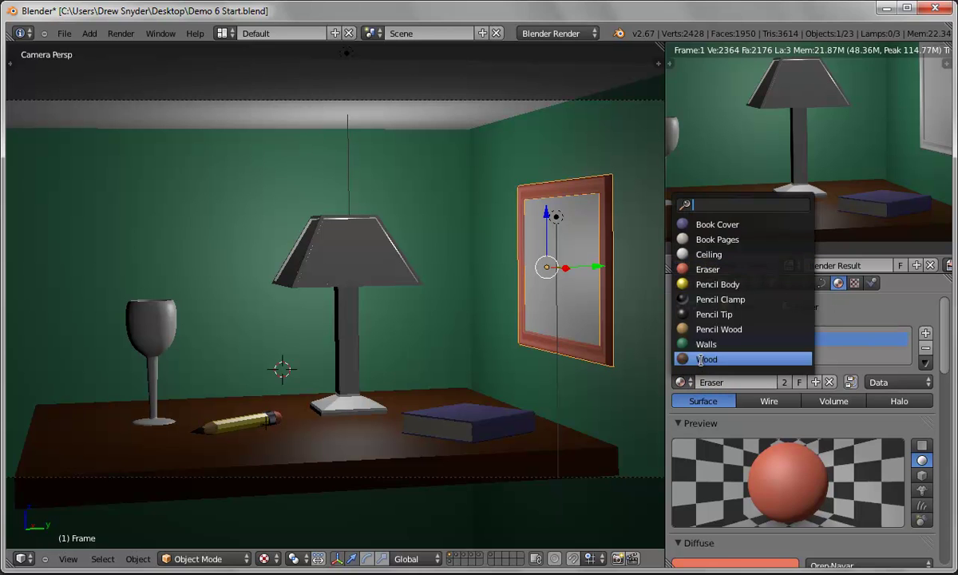
{"action": "left_click", "coordinate": [704, 360]}
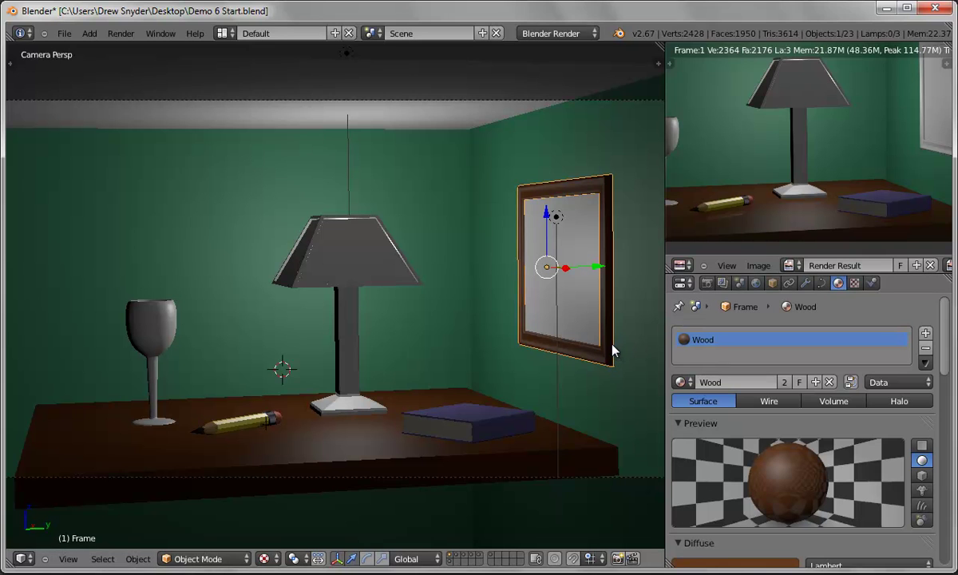
{"action": "left_click", "coordinate": [122, 33]}
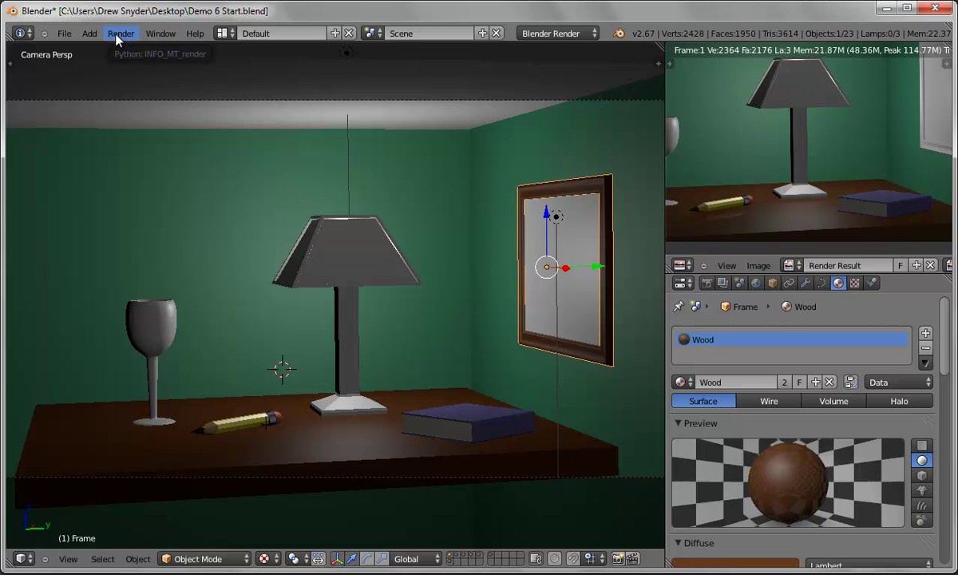
{"action": "key", "text": "F12"}
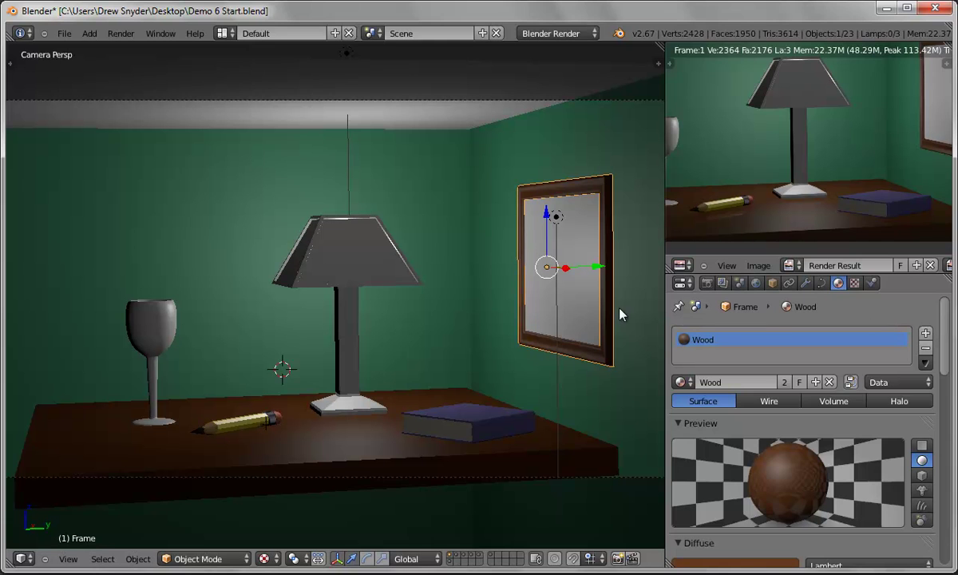
Create a new material for the glass inside the picture frame and name it Mirror.
{"action": "right_click", "coordinate": [557, 286]}
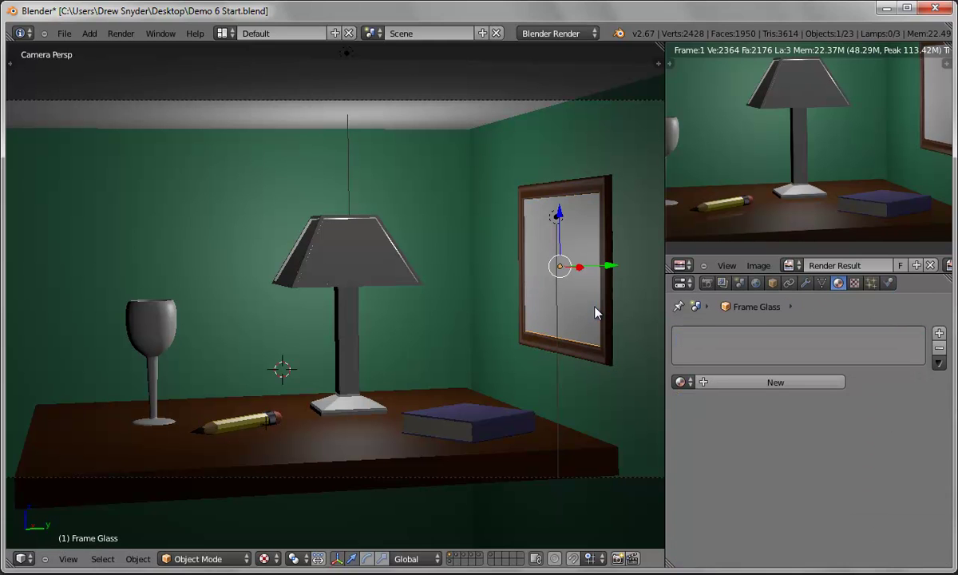
{"action": "left_click", "coordinate": [762, 382]}
{"action": "left_click", "coordinate": [740, 382]}
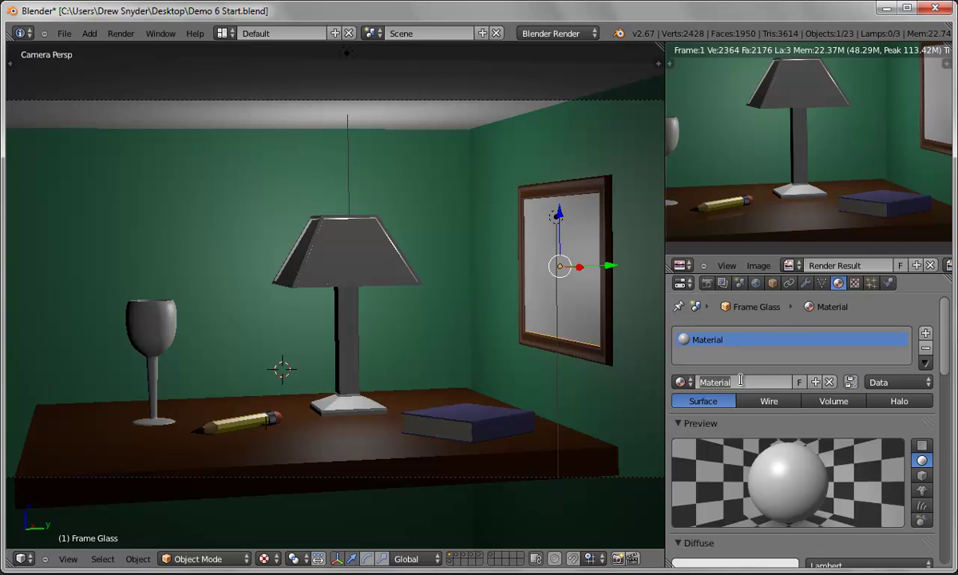
{"action": "type", "text": "G"}
{"action": "key", "text": "Return"}
Set the Mirror material's diffuse intensity to about 0.098, its specular intensity to 0.649 and its hardness to 80.
{"action": "left_click_drag", "start_coordinate": [948, 334], "coordinate": [943, 366]}
{"action": "left_click_drag", "start_coordinate": [763, 520], "coordinate": [682, 520]}
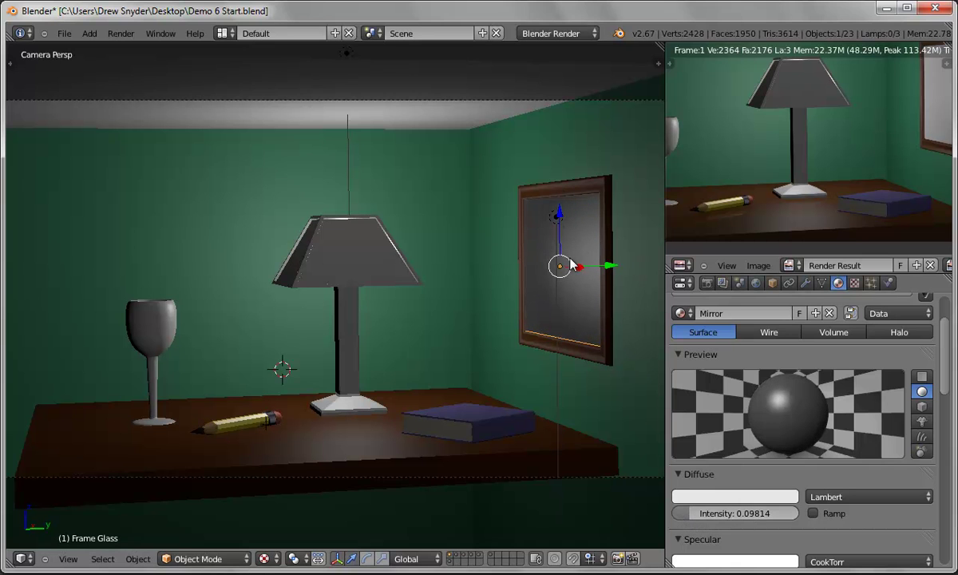
{"action": "scroll", "coordinate": [944, 345], "scroll_direction": "down", "scroll_amount": 2}
{"action": "left_click_drag", "start_coordinate": [944, 345], "coordinate": [945, 368]}
{"action": "scroll", "coordinate": [944, 368], "scroll_direction": "down", "scroll_amount": 1}
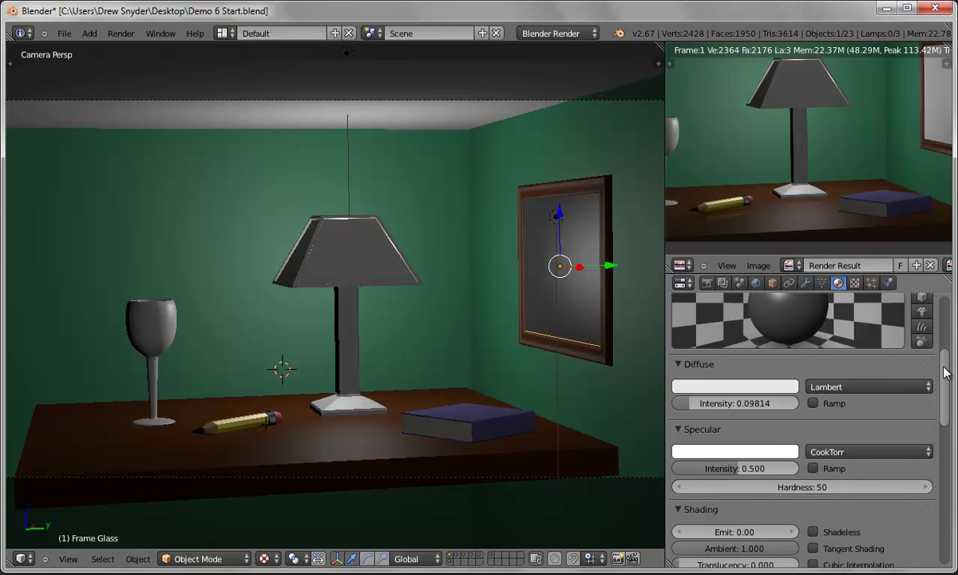
{"action": "mouse_move", "coordinate": [740, 472]}
{"action": "left_mouse_down"}
{"action": "mouse_move", "coordinate": [769, 471]}
{"action": "mouse_move", "coordinate": [721, 471]}
{"action": "mouse_move", "coordinate": [785, 469]}
{"action": "mouse_move", "coordinate": [757, 469]}
{"action": "left_mouse_up"}
{"action": "left_click_drag", "start_coordinate": [859, 488], "coordinate": [888, 487]}
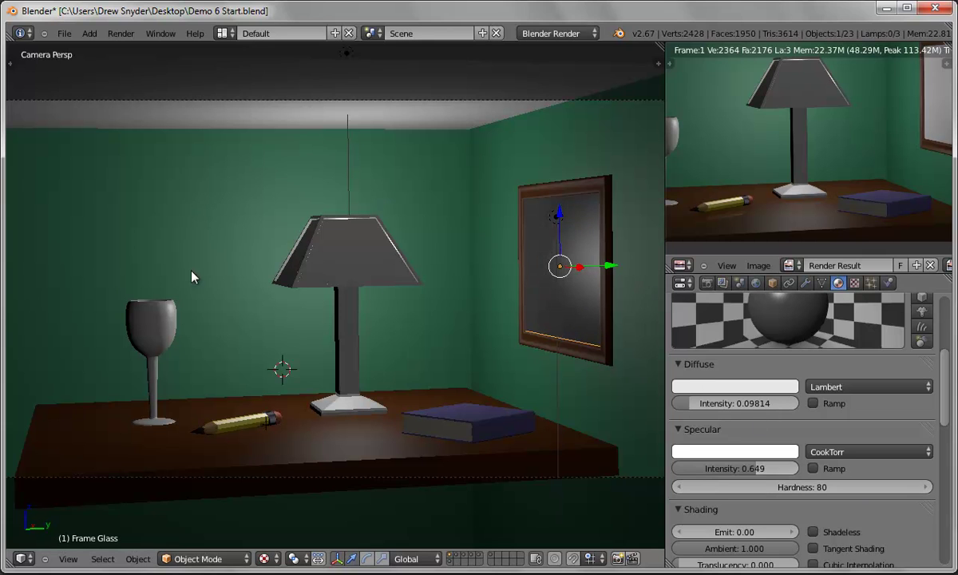
Enable mirror reflection on the Mirror material with a reflectivity of about 0.068, and render to inspect the framed glass.
{"action": "left_click_drag", "start_coordinate": [940, 344], "coordinate": [941, 455]}
{"action": "left_click", "coordinate": [689, 406]}
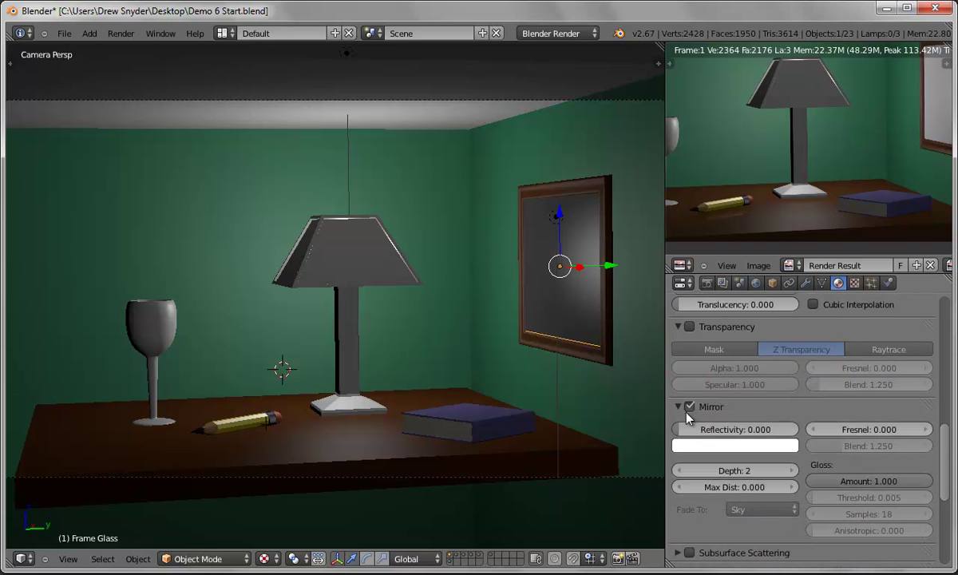
{"action": "left_click_drag", "start_coordinate": [680, 430], "coordinate": [690, 437]}
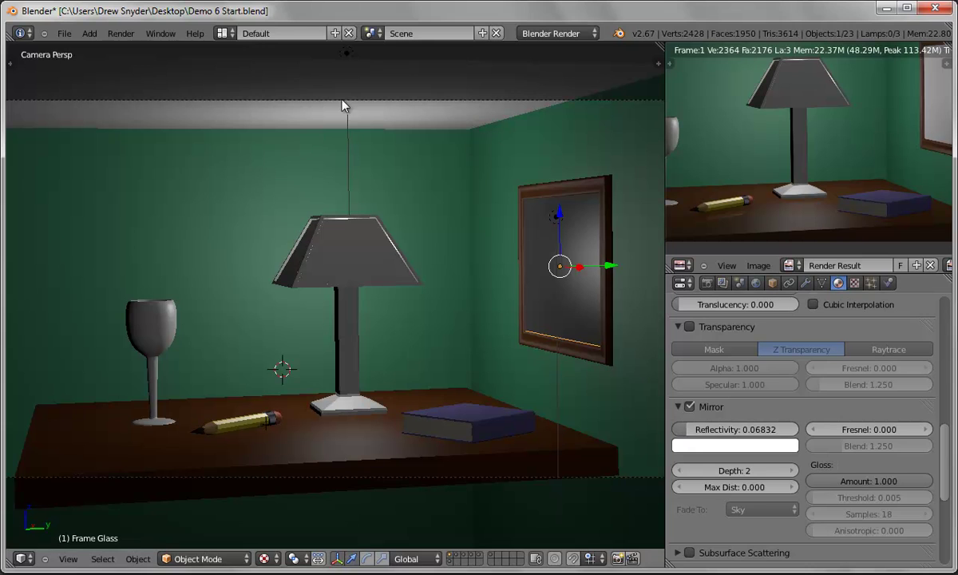
{"action": "left_click", "coordinate": [121, 33]}
{"action": "left_click", "coordinate": [130, 48]}
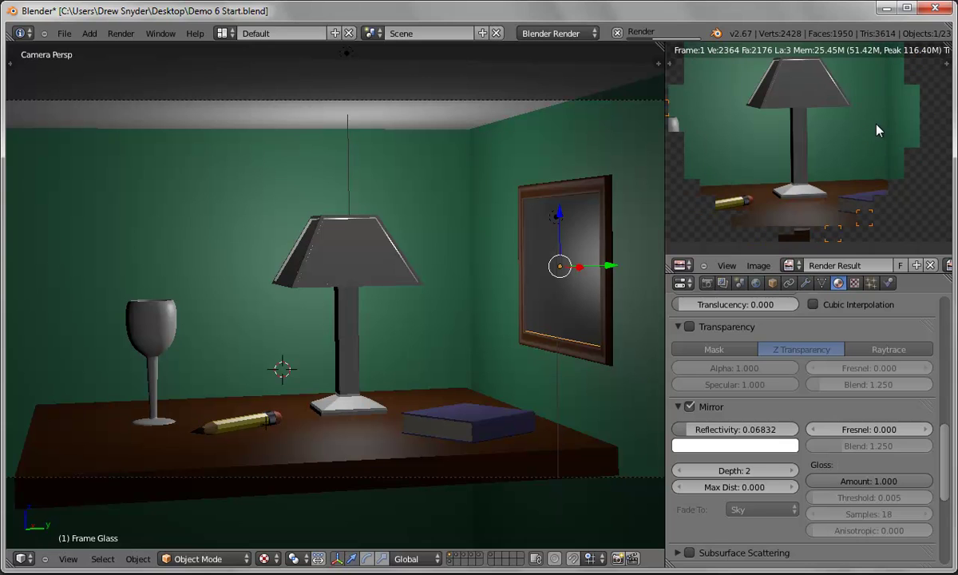
{"action": "middle_click_drag", "start_coordinate": [849, 102], "coordinate": [792, 152]}
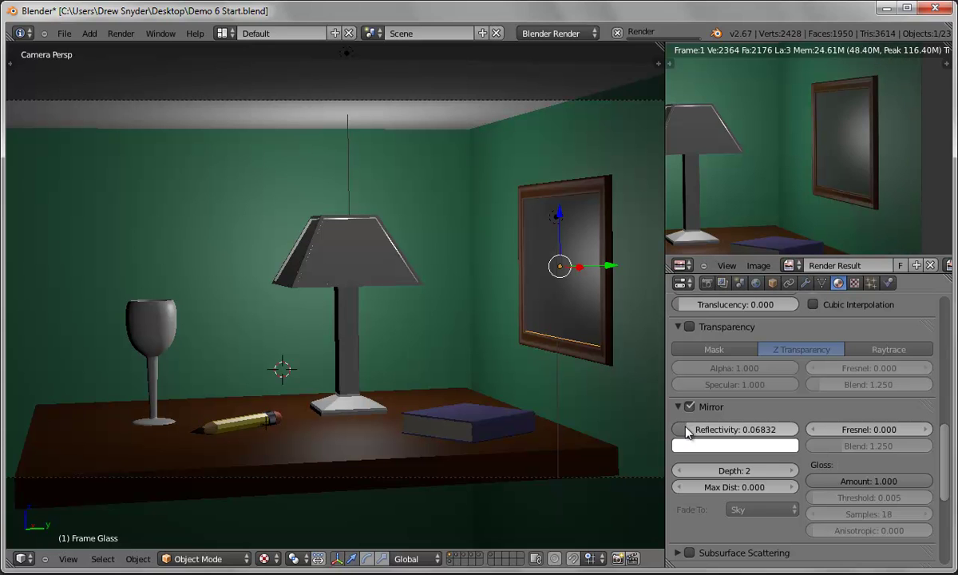
Raise the Mirror material's reflectivity to 0.130 and render the scene again.
{"action": "left_click_drag", "start_coordinate": [686, 432], "coordinate": [696, 431]}
{"action": "left_click", "coordinate": [123, 35]}
{"action": "left_click", "coordinate": [124, 56]}
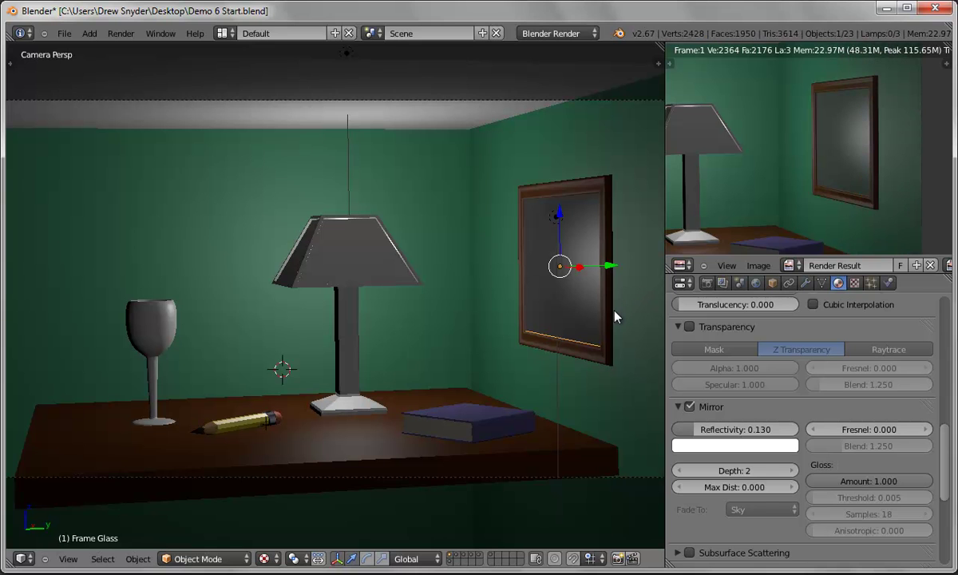
Select the frame together with its glass, slide both along the X axis so they sit behind the lamp, and render.
{"action": "middle_click_drag", "start_coordinate": [447, 319], "coordinate": [563, 325]}
{"action": "right_click", "coordinate": [447, 297], "text": "shift"}
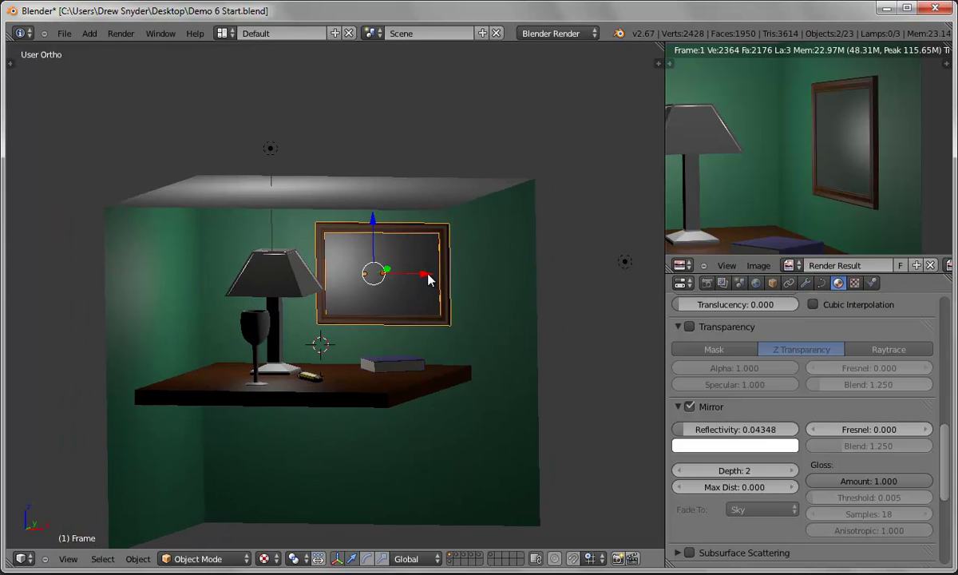
{"action": "left_click_drag", "start_coordinate": [428, 278], "coordinate": [366, 278]}
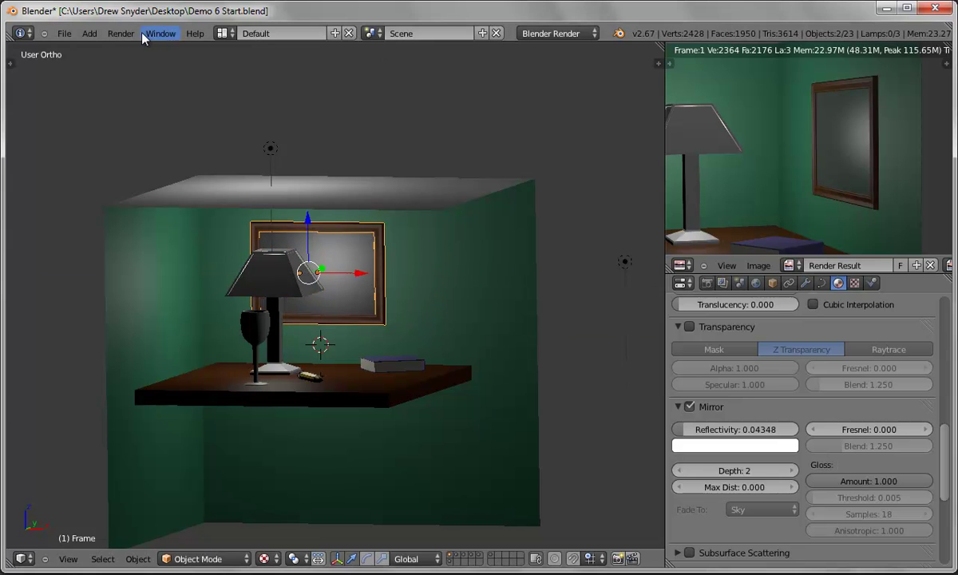
{"action": "left_click", "coordinate": [121, 32]}
{"action": "left_click", "coordinate": [129, 48]}
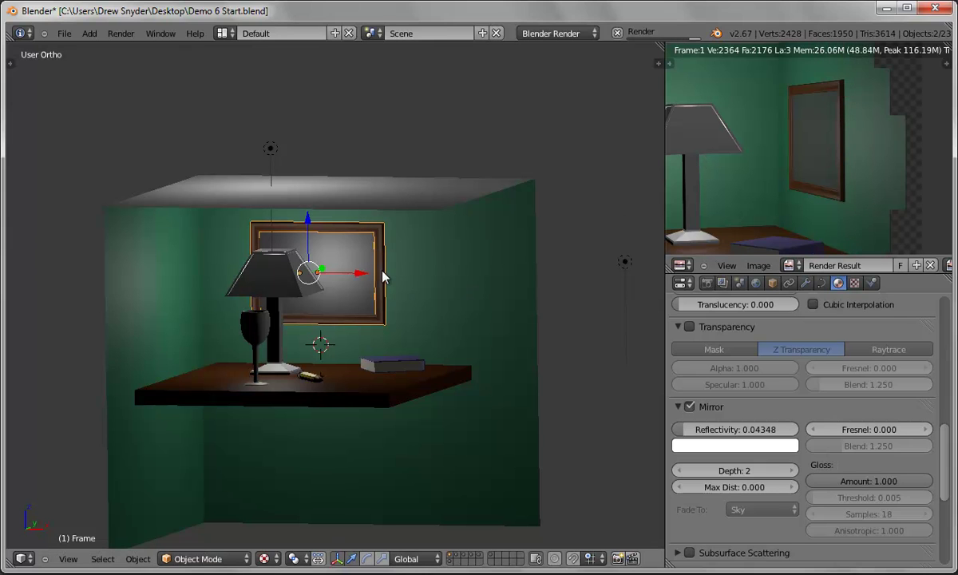
Slide the frame and glass back along the X axis, clear of the lamp, and render the scene.
{"action": "left_click_drag", "start_coordinate": [360, 277], "coordinate": [446, 278]}
{"action": "left_click", "coordinate": [121, 32]}
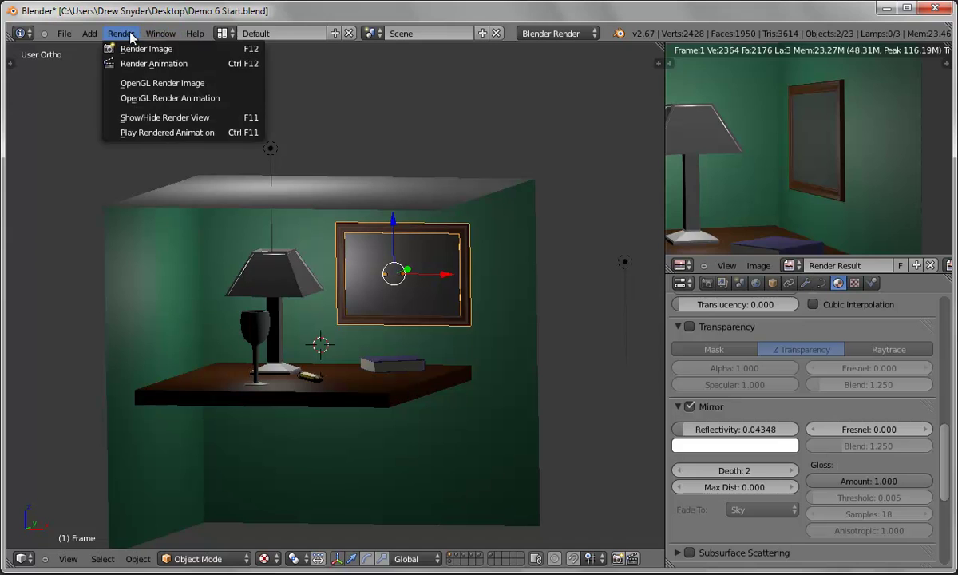
{"action": "left_click", "coordinate": [134, 53]}
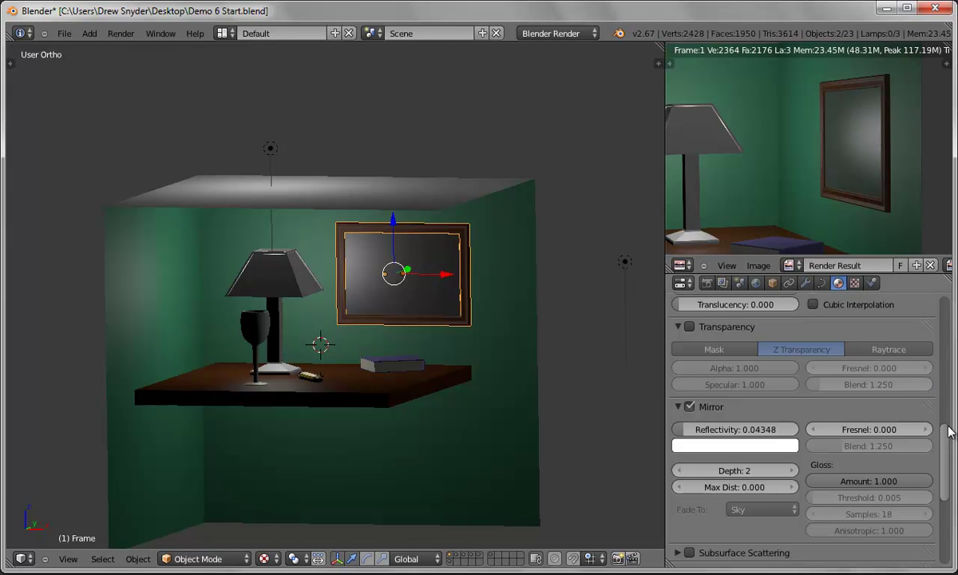
Set the frame's Wood material to a mirror reflectivity of 0.137 and a specular hardness of 78, and render.
{"action": "left_click_drag", "start_coordinate": [687, 431], "coordinate": [699, 435]}
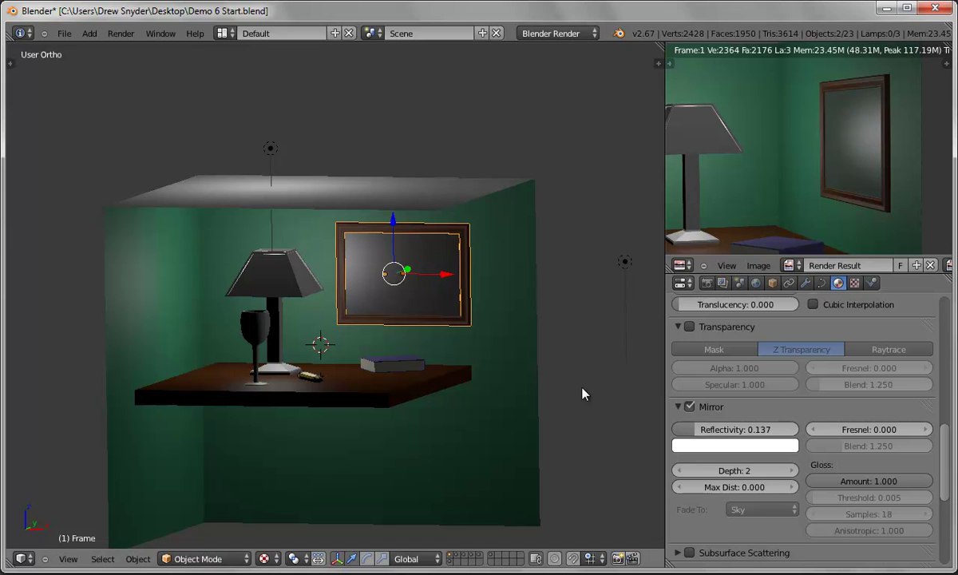
{"action": "scroll", "coordinate": [942, 416], "scroll_direction": "up", "scroll_amount": 5}
{"action": "left_click_drag", "start_coordinate": [942, 417], "coordinate": [942, 411]}
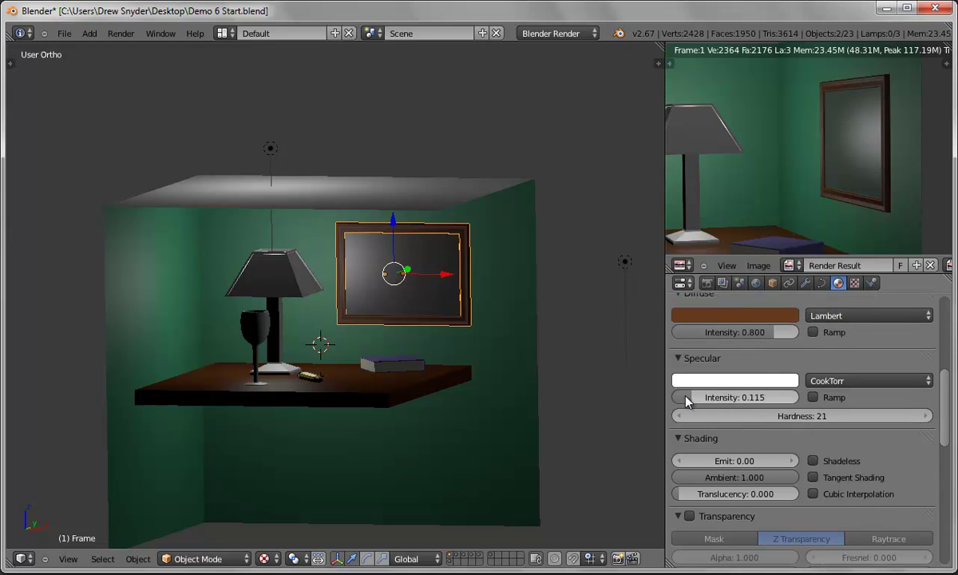
{"action": "left_click", "coordinate": [699, 418]}
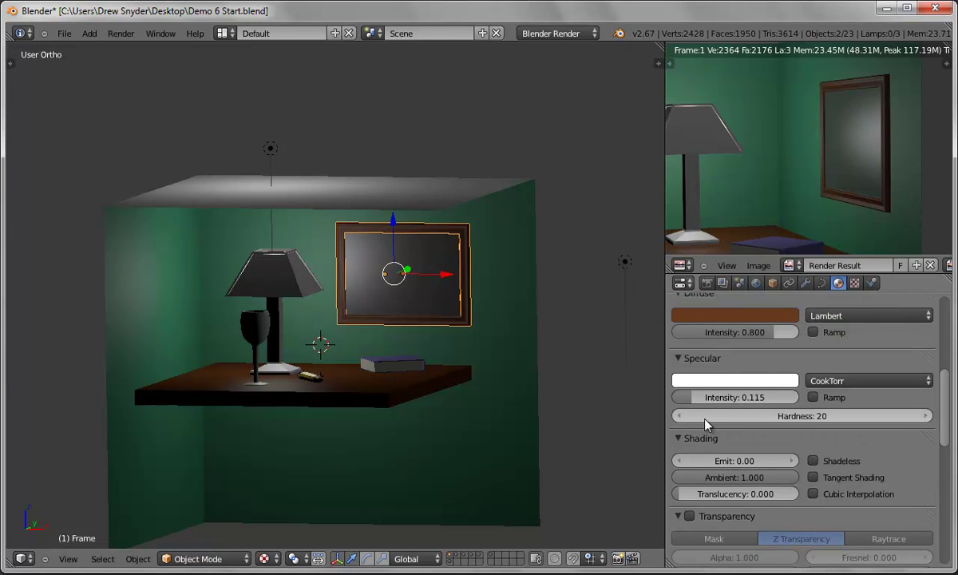
{"action": "left_click_drag", "start_coordinate": [752, 421], "coordinate": [811, 423]}
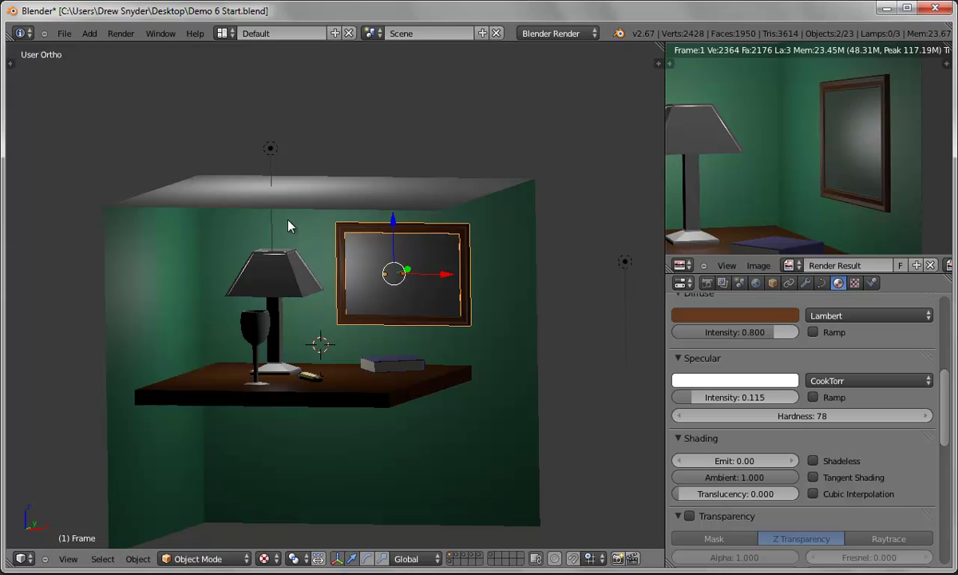
{"action": "key", "text": "F12"}
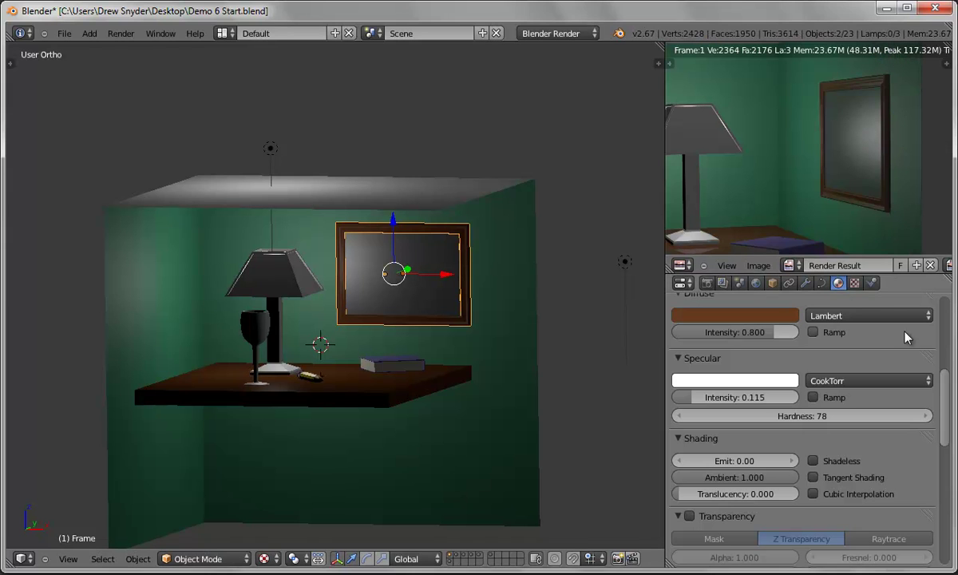
Set the frame glass's Mirror material to a specular intensity of 0.165 and a mirror reflectivity of 0.217, and render.
{"action": "scroll", "coordinate": [940, 375], "scroll_direction": "up", "scroll_amount": 5}
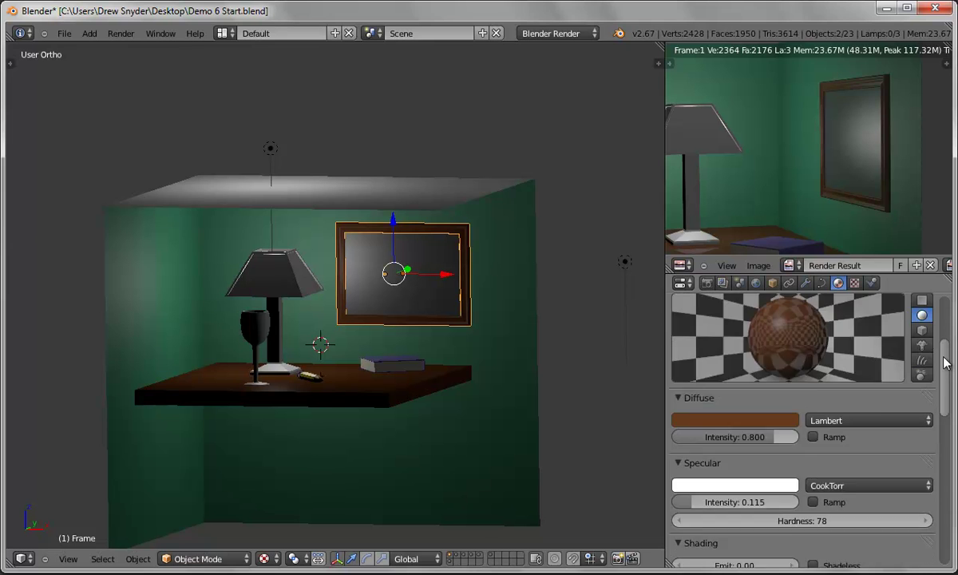
{"action": "left_click_drag", "start_coordinate": [946, 343], "coordinate": [946, 323]}
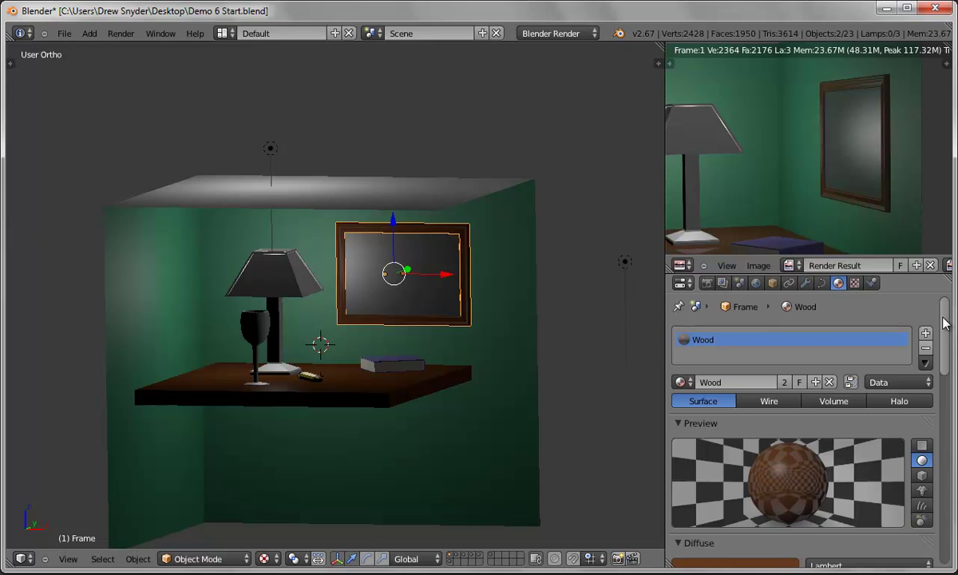
{"action": "right_click", "coordinate": [392, 305]}
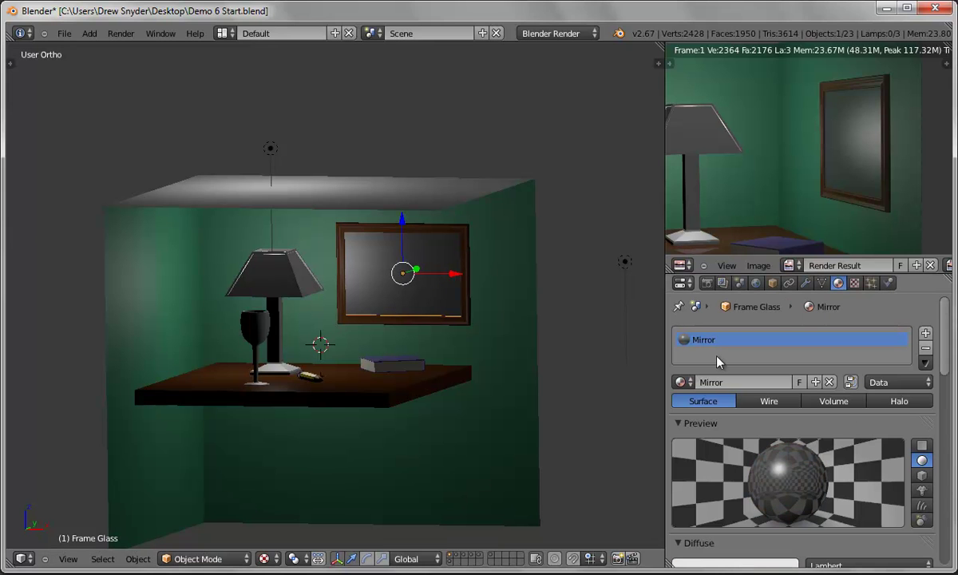
{"action": "left_click_drag", "start_coordinate": [945, 360], "coordinate": [943, 437]}
{"action": "left_click_drag", "start_coordinate": [769, 383], "coordinate": [693, 387]}
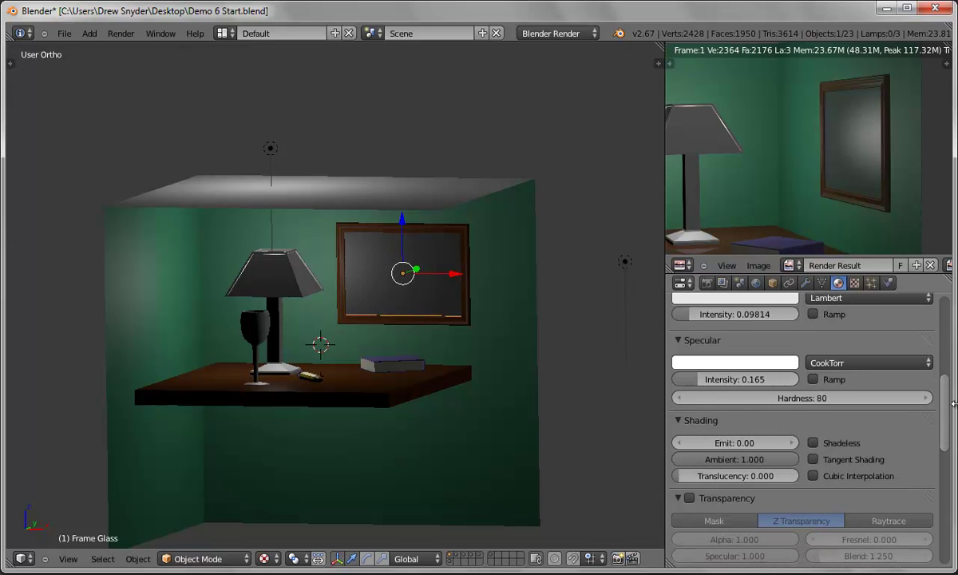
{"action": "left_click_drag", "start_coordinate": [949, 409], "coordinate": [943, 452]}
{"action": "left_click_drag", "start_coordinate": [691, 404], "coordinate": [705, 402]}
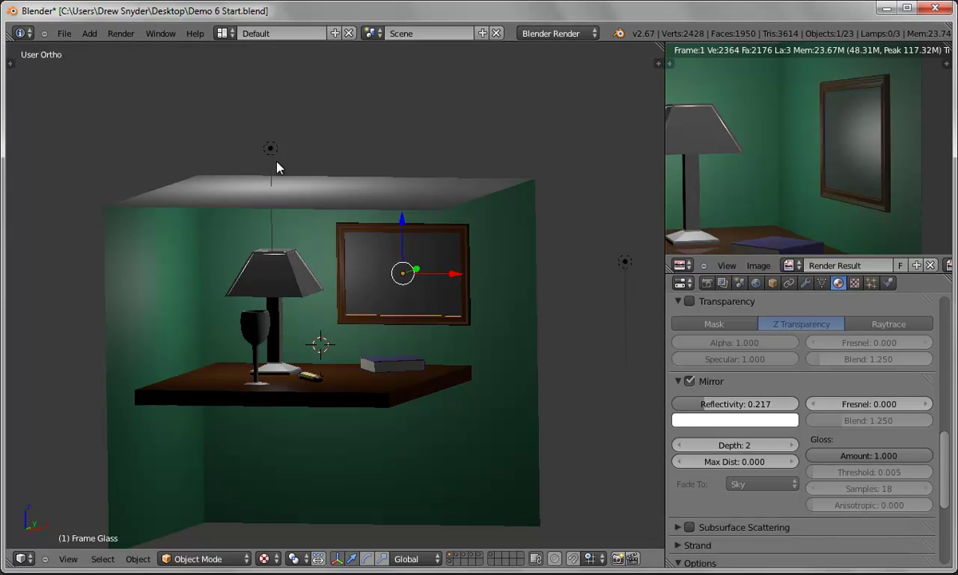
{"action": "key", "text": "F12"}
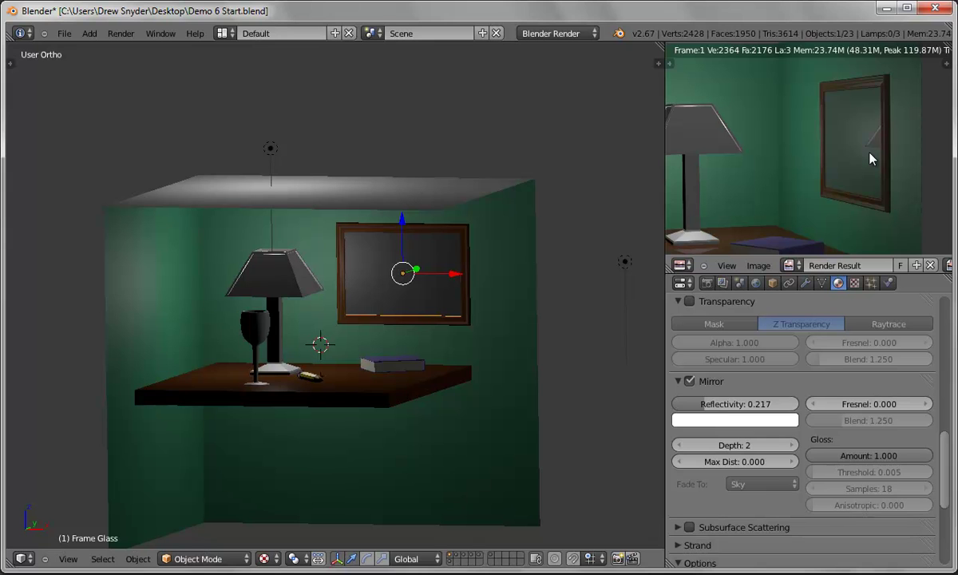
Look through the camera, draw a render border around the wine glass, and render the bordered region.
{"action": "left_click_drag", "start_coordinate": [948, 473], "coordinate": [939, 320]}
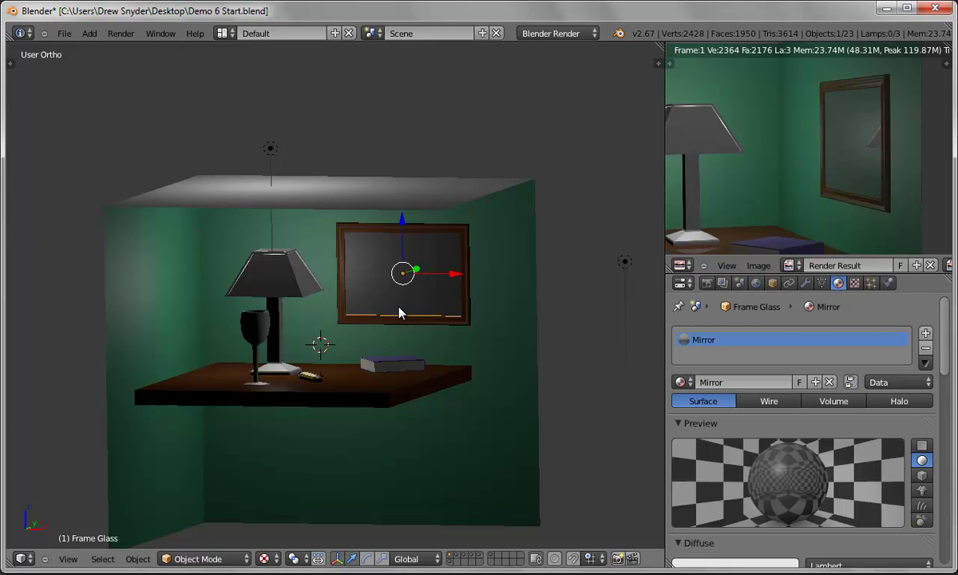
{"action": "key", "text": "KP_0"}
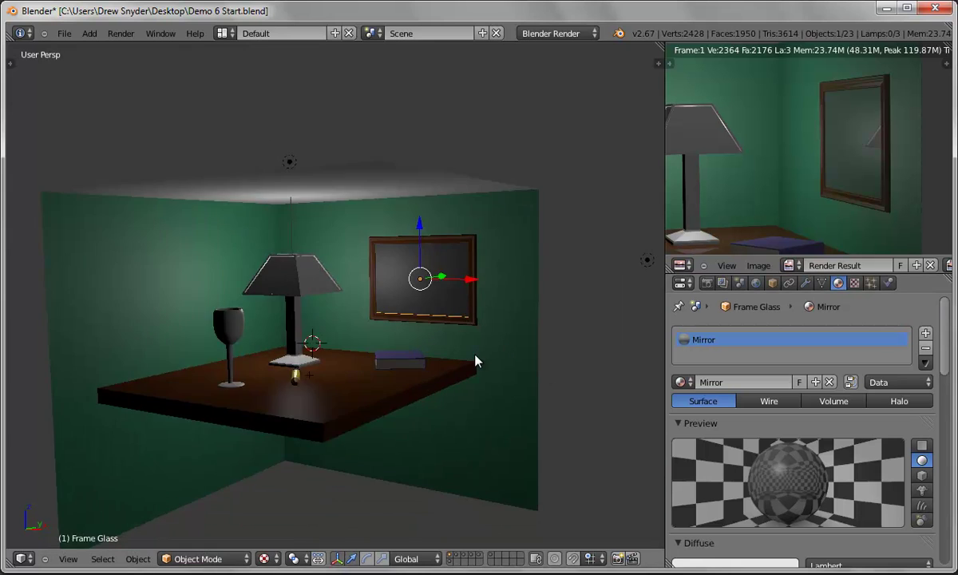
{"action": "middle_click_drag", "start_coordinate": [316, 371], "coordinate": [501, 325], "text": "shift"}
{"action": "scroll", "coordinate": [502, 336], "scroll_direction": "up", "scroll_amount": 1}
{"action": "scroll", "coordinate": [501, 337], "scroll_direction": "up", "scroll_amount": 3}
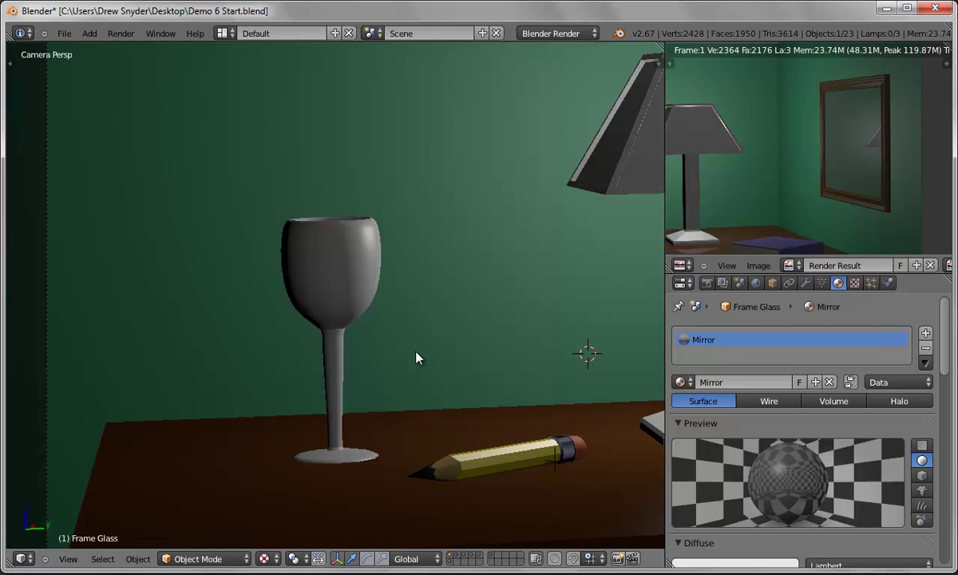
{"action": "key", "text": "ctrl+b"}
{"action": "mouse_move", "coordinate": [228, 178]}
{"action": "left_mouse_down"}
{"action": "mouse_move", "coordinate": [445, 410]}
{"action": "mouse_move", "coordinate": [498, 498]}
{"action": "mouse_move", "coordinate": [471, 493]}
{"action": "left_mouse_up"}
{"action": "key", "text": "F12"}
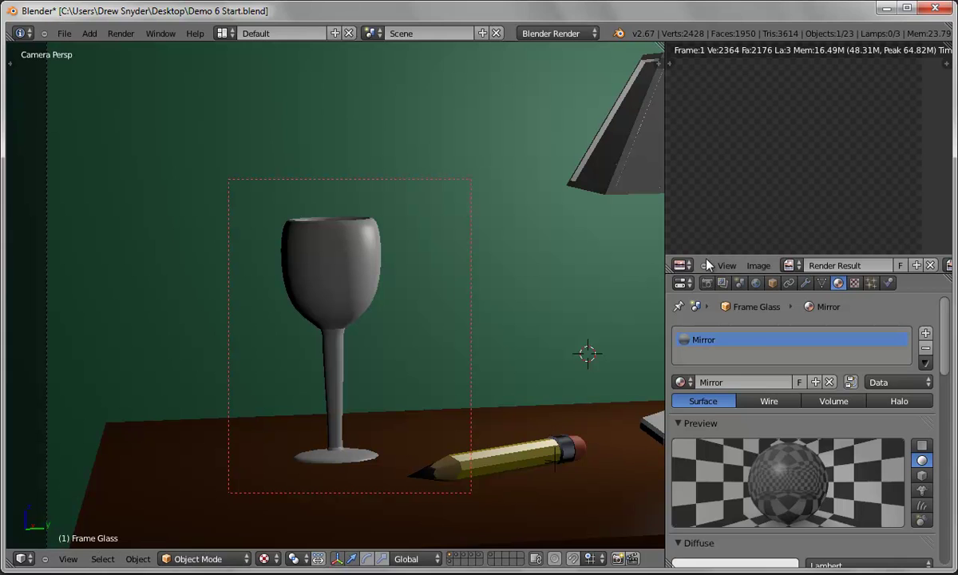
Turn on cropping to the render border, render again, and frame the wine glass in the render result.
{"action": "left_click", "coordinate": [706, 282]}
{"action": "left_click", "coordinate": [745, 539]}
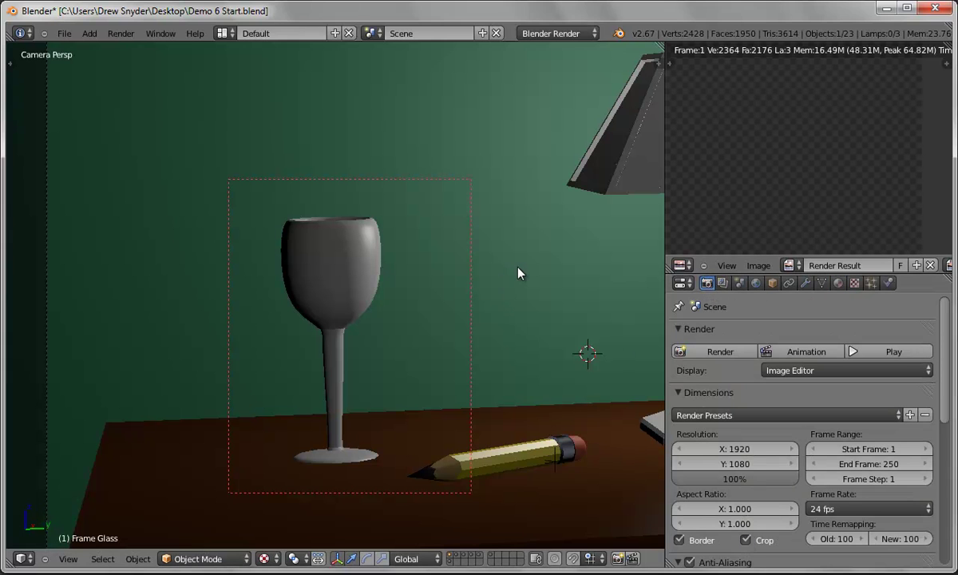
{"action": "key", "text": "F12"}
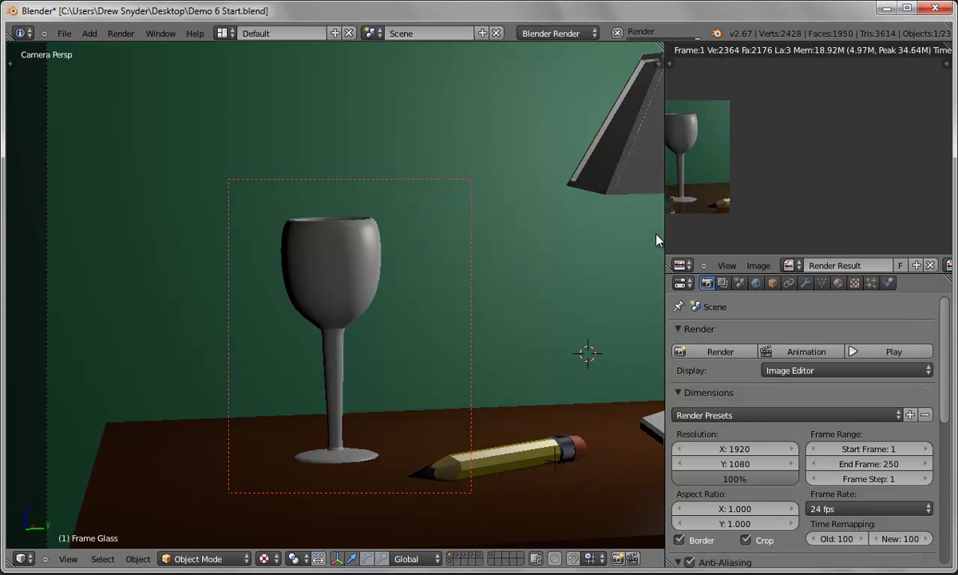
{"action": "middle_click_drag", "start_coordinate": [752, 203], "coordinate": [895, 182]}
{"action": "scroll", "coordinate": [854, 197], "scroll_direction": "up", "scroll_amount": 4}
{"action": "scroll", "coordinate": [855, 203], "scroll_direction": "down", "scroll_amount": 1}
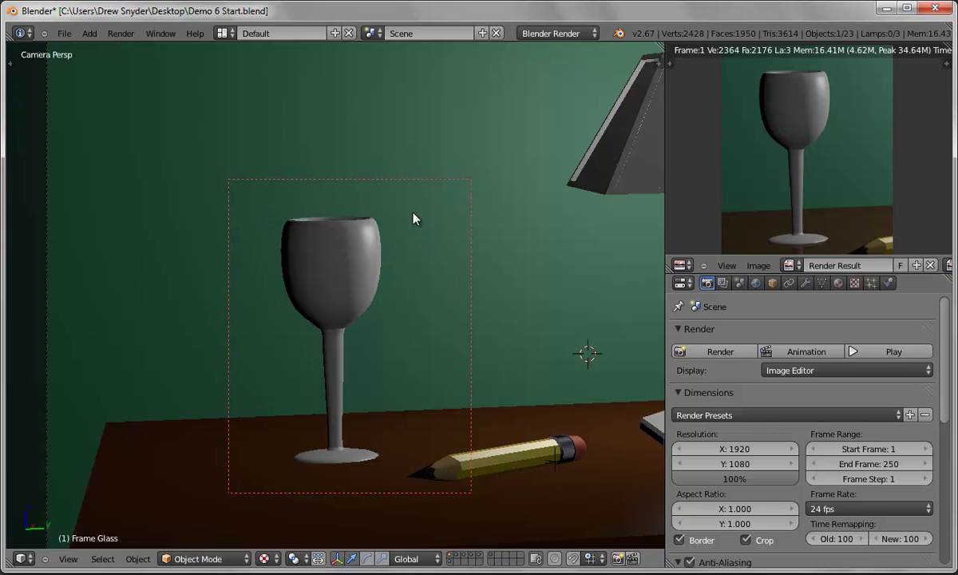
Add a new material to the wine glass and name it Glass.
{"action": "left_click", "coordinate": [838, 283]}
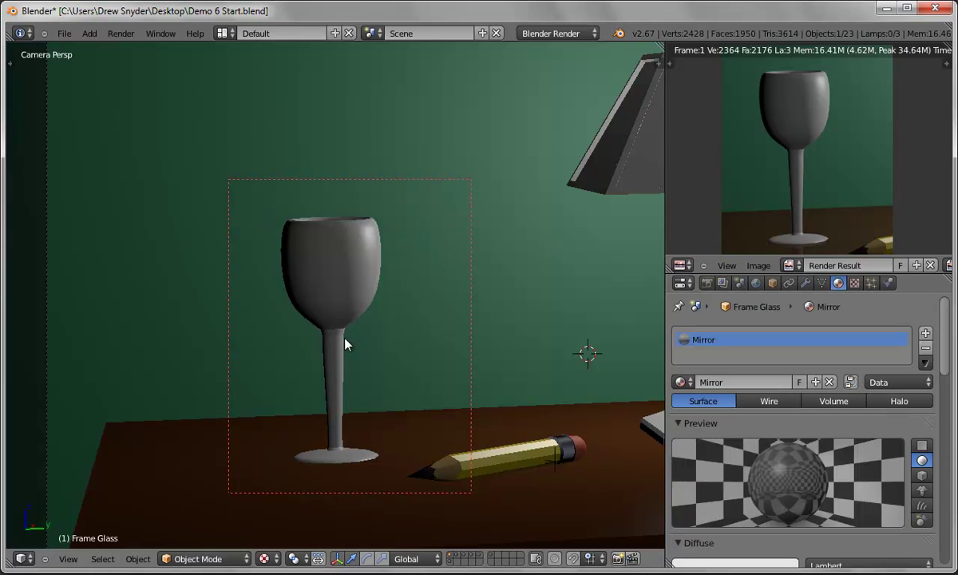
{"action": "right_click", "coordinate": [325, 247]}
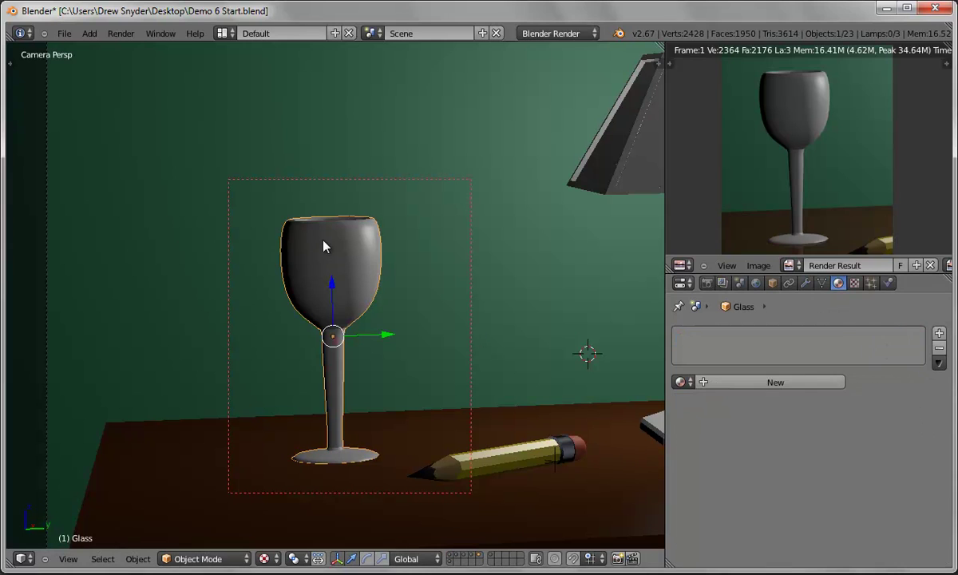
{"action": "left_click", "coordinate": [736, 383]}
{"action": "left_click", "coordinate": [732, 383]}
{"action": "type", "text": "Glass"}
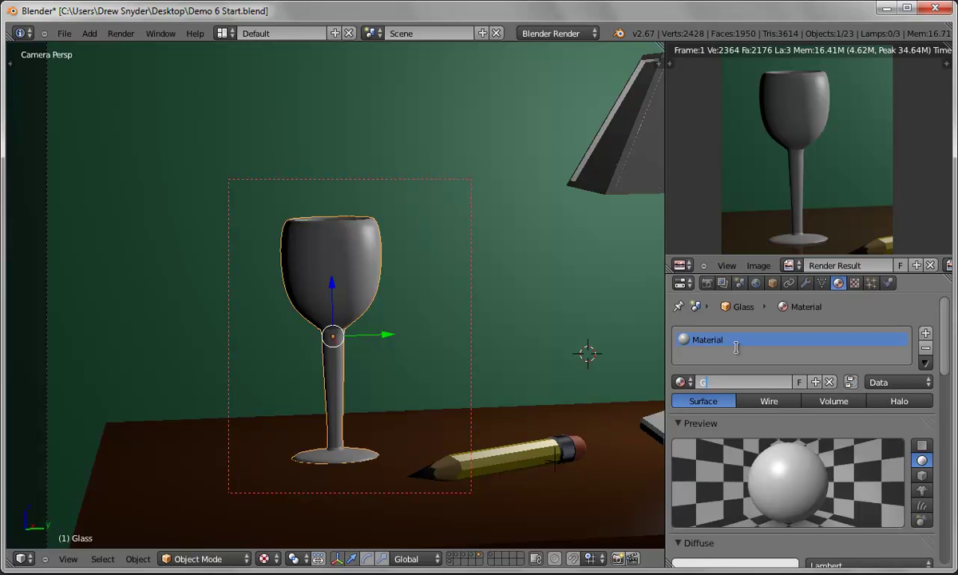
{"action": "key", "text": "Return"}
Enable transparency on the Glass material and render the wine glass.
{"action": "left_click_drag", "start_coordinate": [945, 327], "coordinate": [926, 449]}
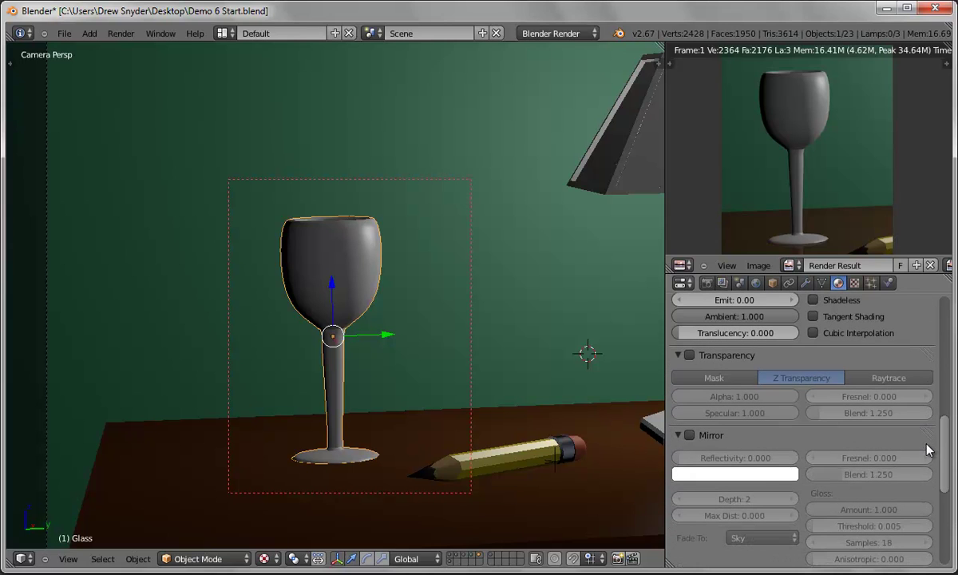
{"action": "left_click", "coordinate": [690, 355]}
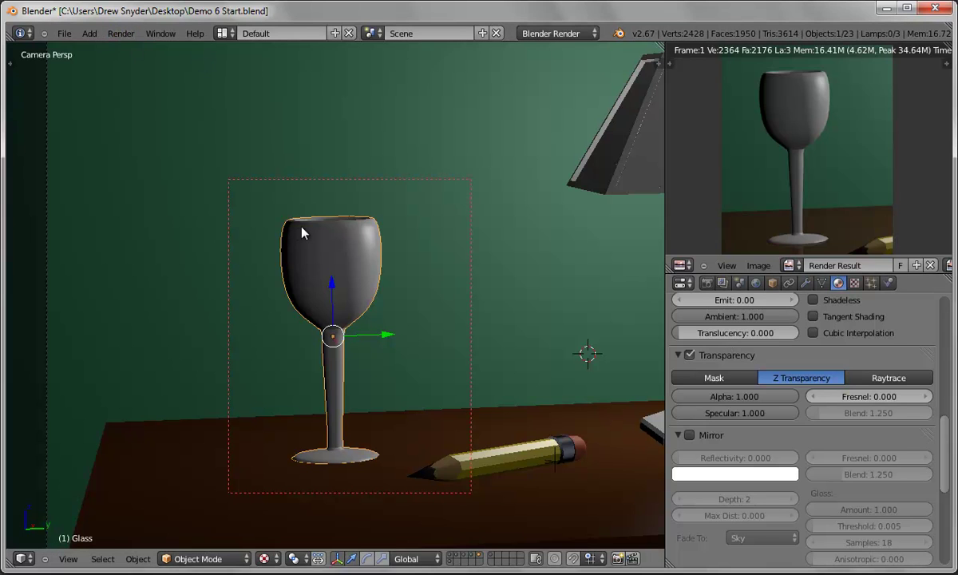
{"action": "key", "text": "F12"}
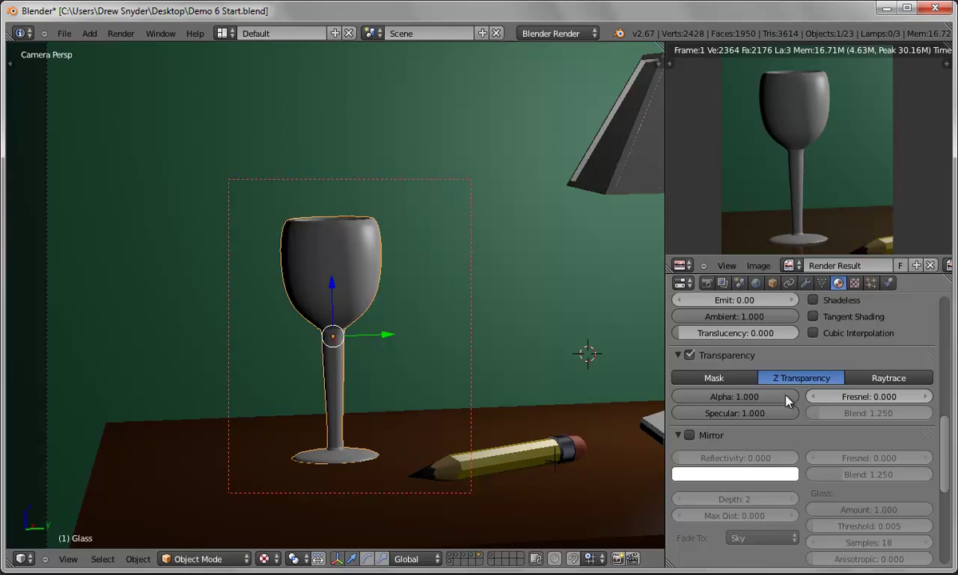
Try Z Transparency with an alpha of 0.398 in a test render, and return the alpha to 1.000.
{"action": "left_click_drag", "start_coordinate": [790, 396], "coordinate": [725, 397]}
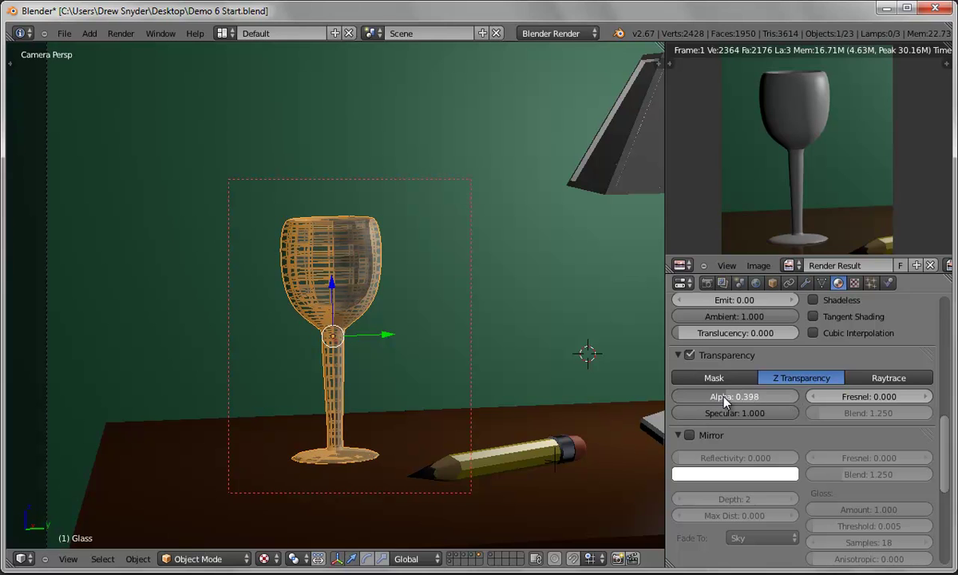
{"action": "left_click", "coordinate": [120, 33]}
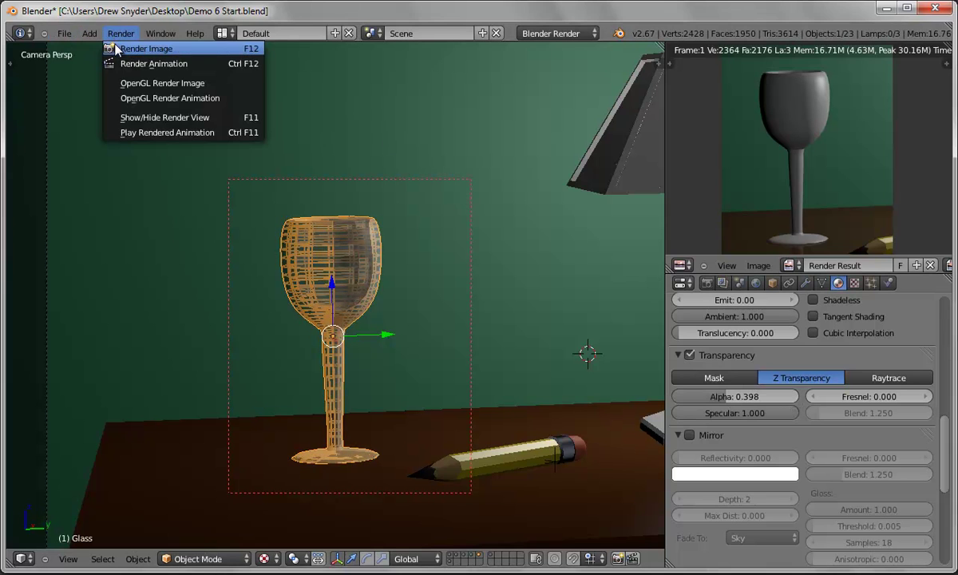
{"action": "left_click", "coordinate": [116, 48]}
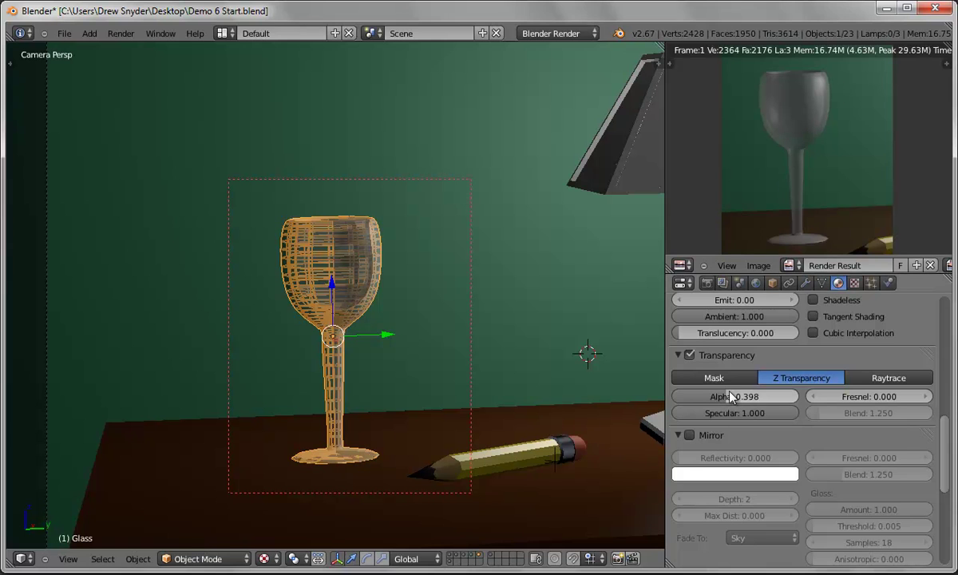
{"action": "left_click_drag", "start_coordinate": [725, 401], "coordinate": [804, 403]}
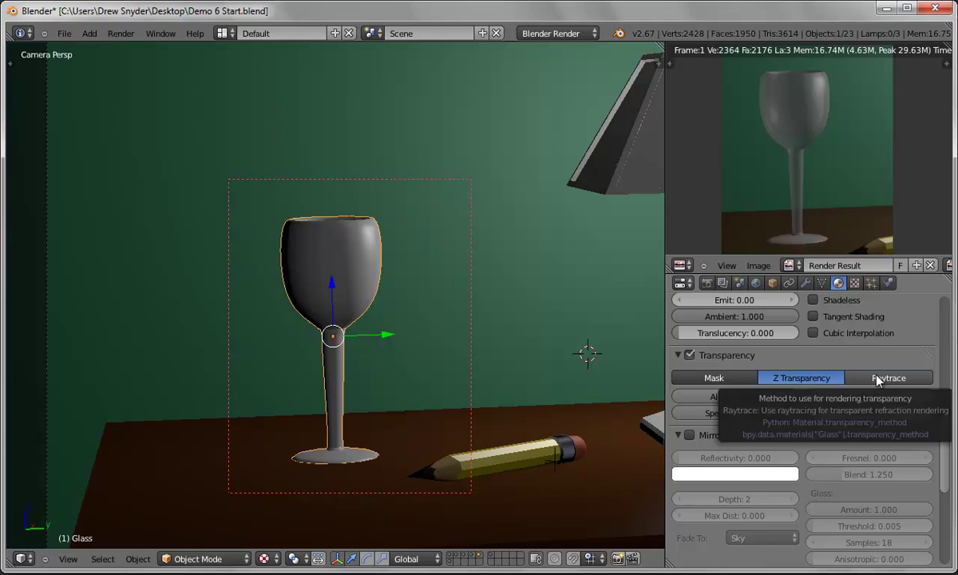
Switch the Glass material's transparency to Raytrace, set its alpha to 0.261, and render.
{"action": "left_click", "coordinate": [878, 378]}
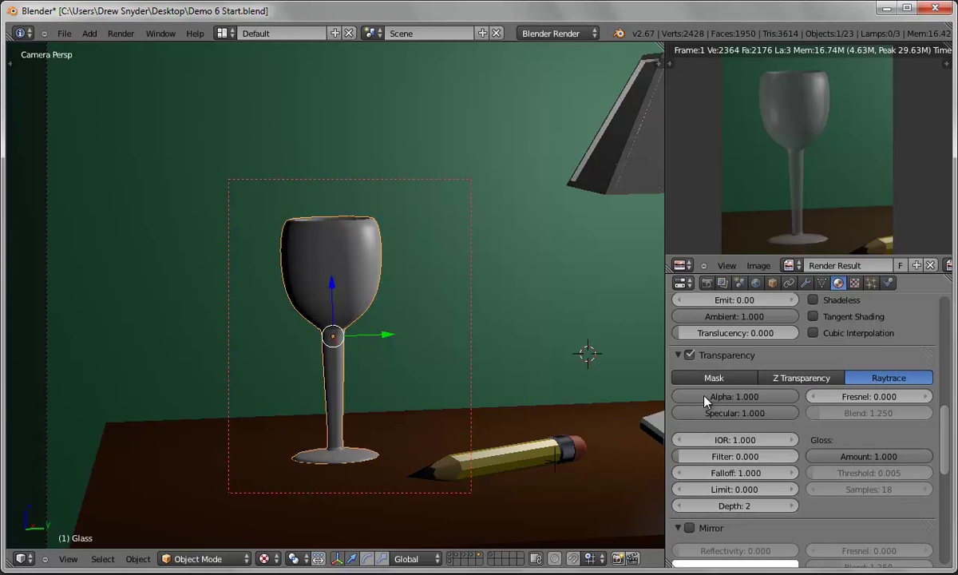
{"action": "left_click_drag", "start_coordinate": [797, 400], "coordinate": [703, 404]}
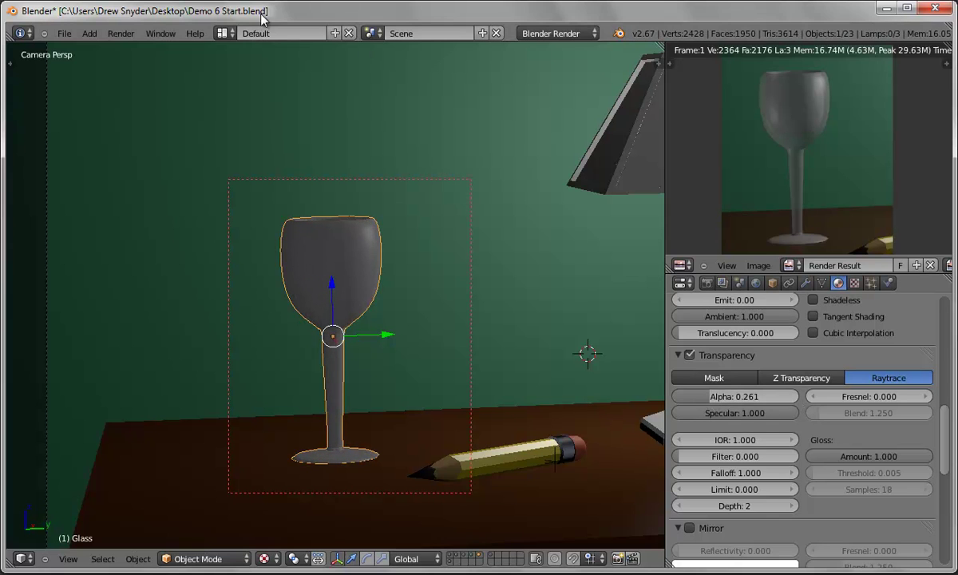
{"action": "left_click", "coordinate": [121, 32]}
{"action": "left_click", "coordinate": [129, 48]}
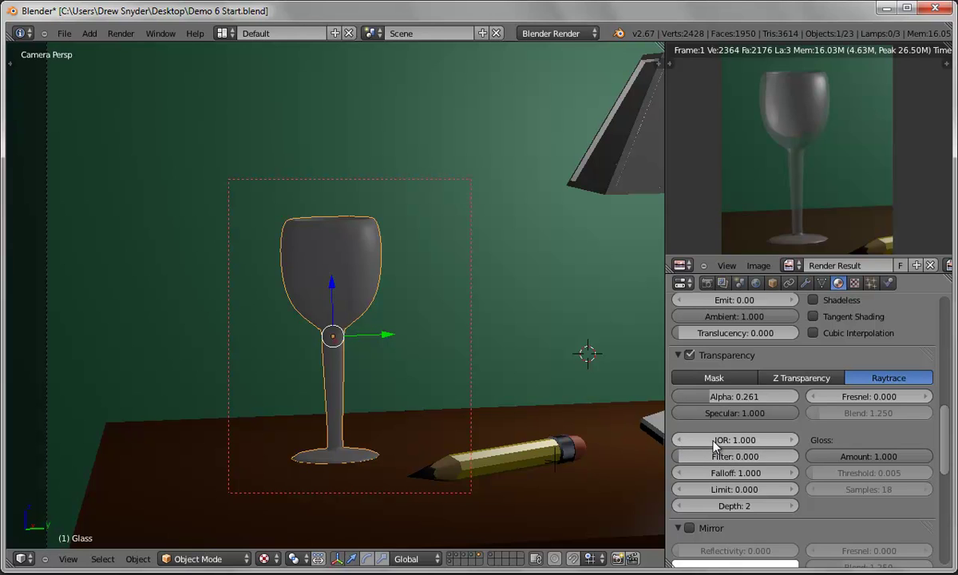
Set the Glass material's IOR to 1.623 and its transparency Fresnel to 0.410, rendering after each change.
{"action": "left_click_drag", "start_coordinate": [707, 445], "coordinate": [770, 445]}
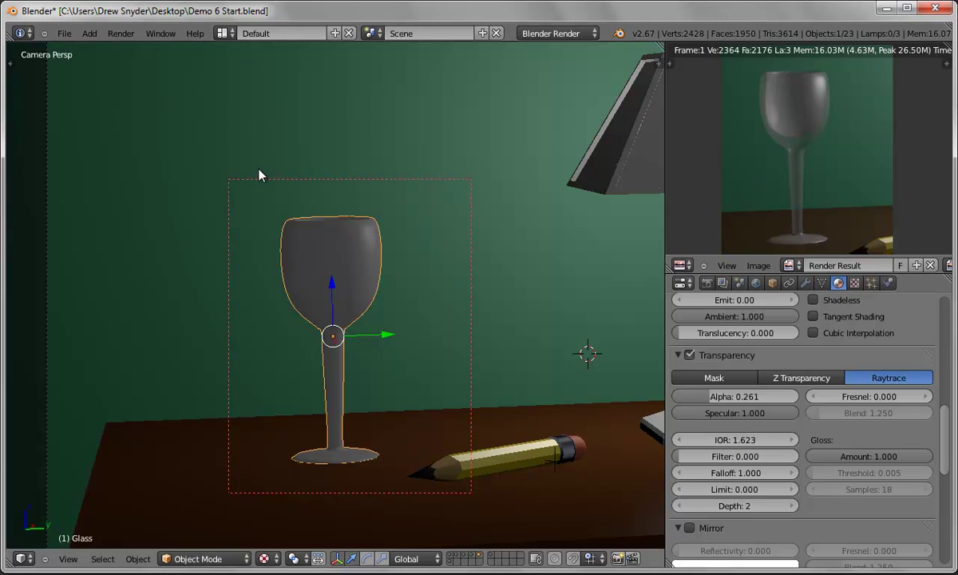
{"action": "key", "text": "F12"}
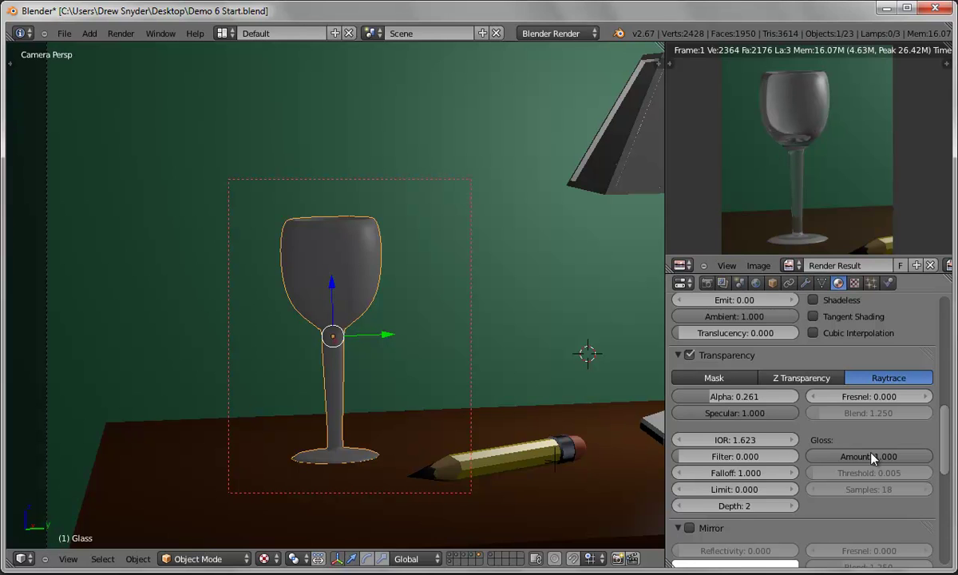
{"action": "left_click_drag", "start_coordinate": [849, 397], "coordinate": [812, 374]}
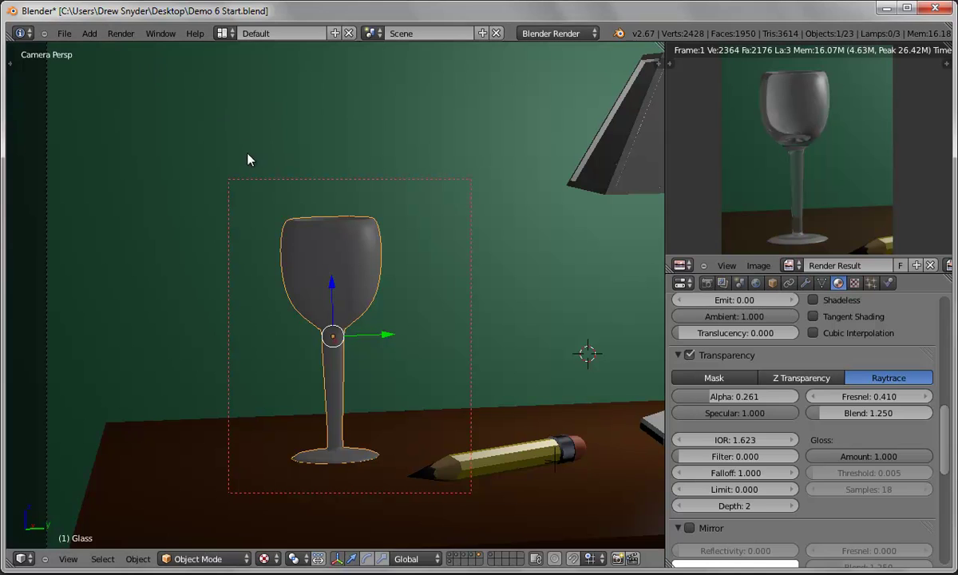
{"action": "key", "text": "F12"}
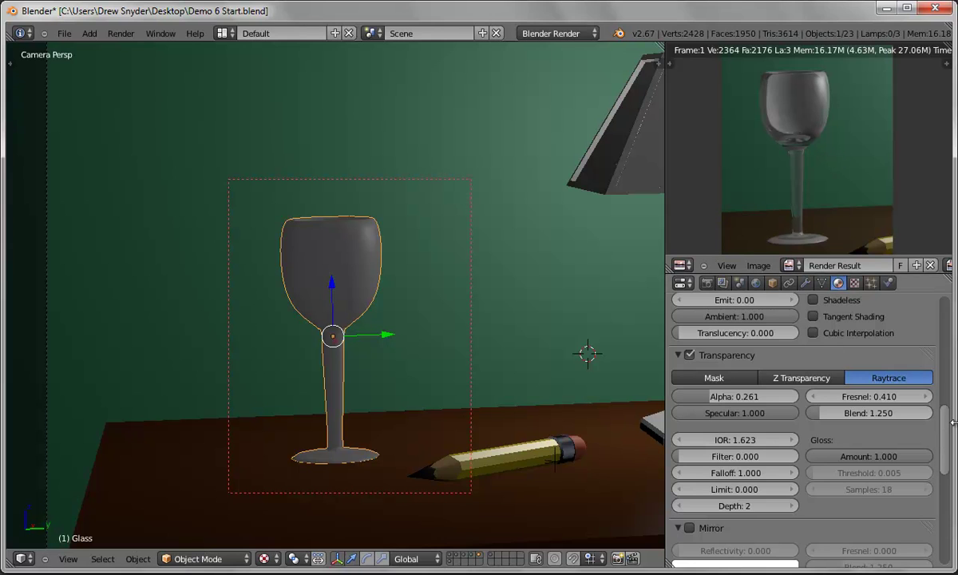
Enable mirror reflections on the Glass material with a reflectivity of 0.04348 and render the wine glass.
{"action": "left_click_drag", "start_coordinate": [940, 438], "coordinate": [940, 472]}
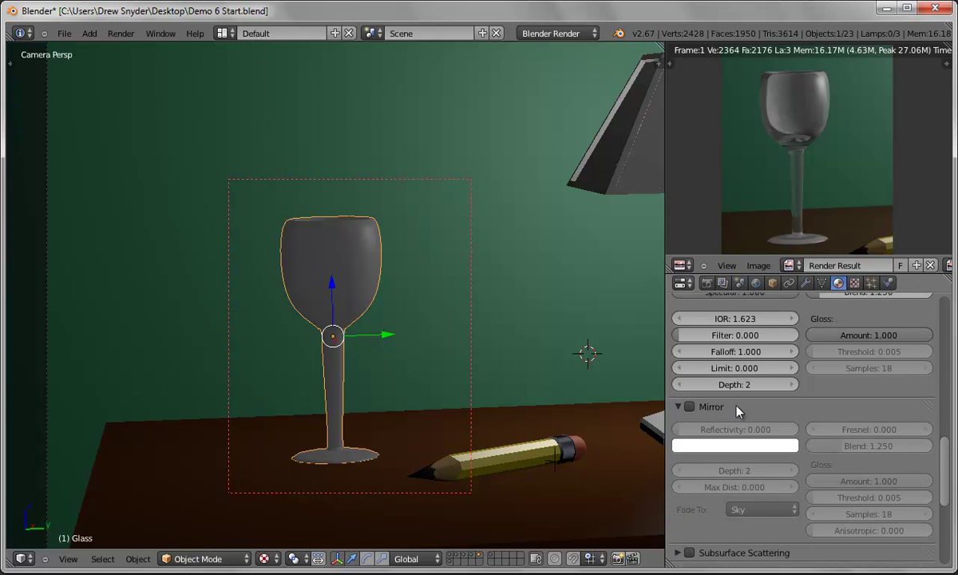
{"action": "left_click", "coordinate": [689, 407]}
{"action": "left_click_drag", "start_coordinate": [677, 435], "coordinate": [683, 435]}
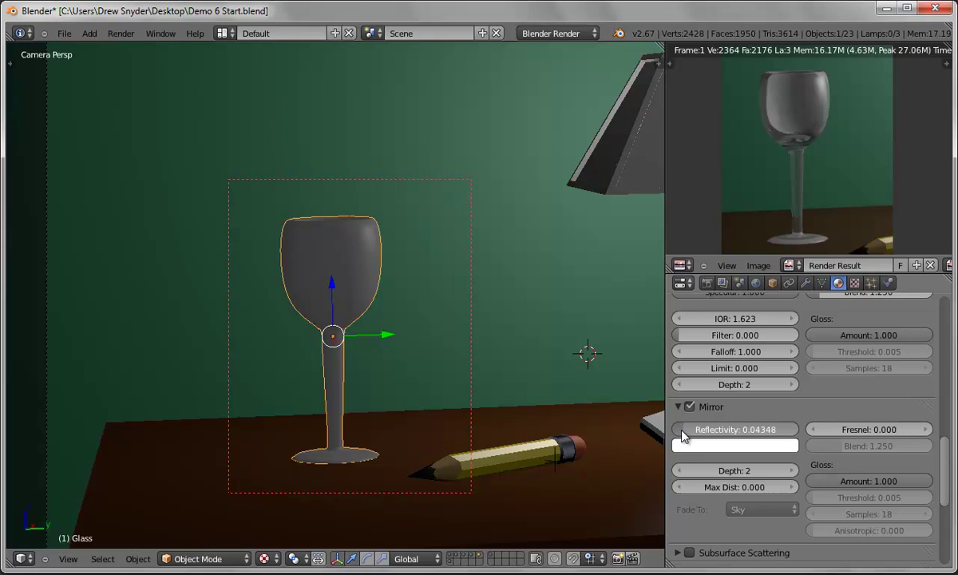
{"action": "left_click", "coordinate": [120, 33]}
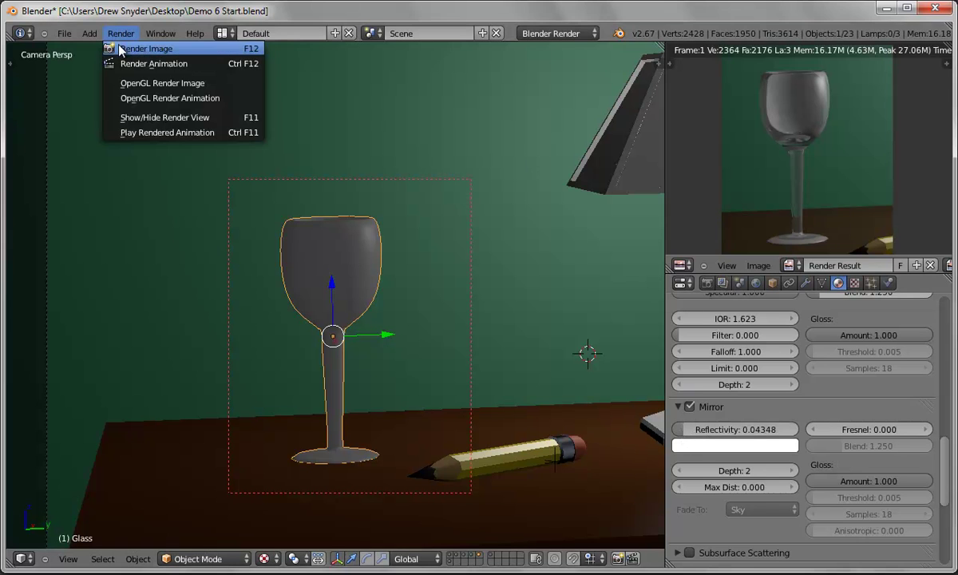
{"action": "left_click", "coordinate": [120, 50]}
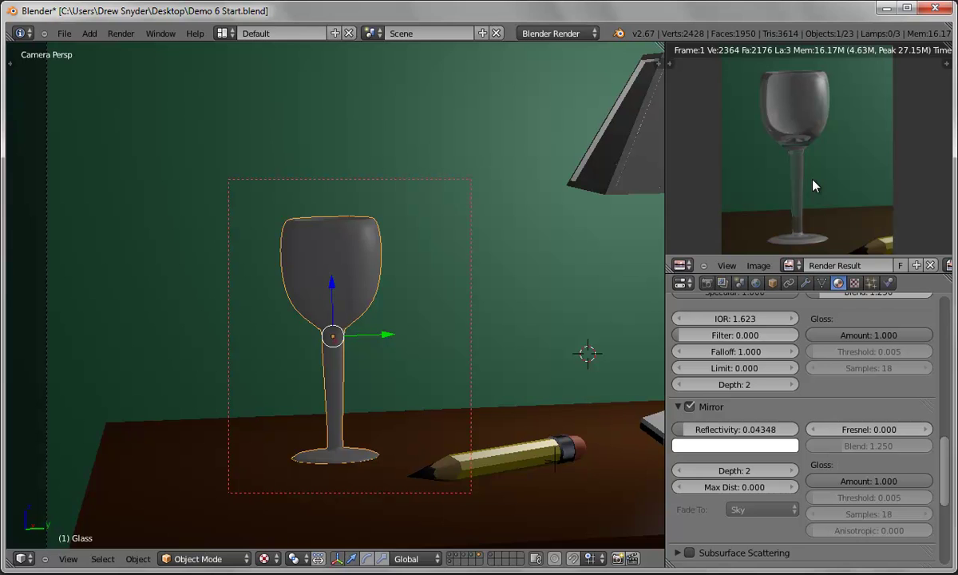
{"action": "scroll", "coordinate": [601, 311], "scroll_direction": "down", "scroll_amount": 3}
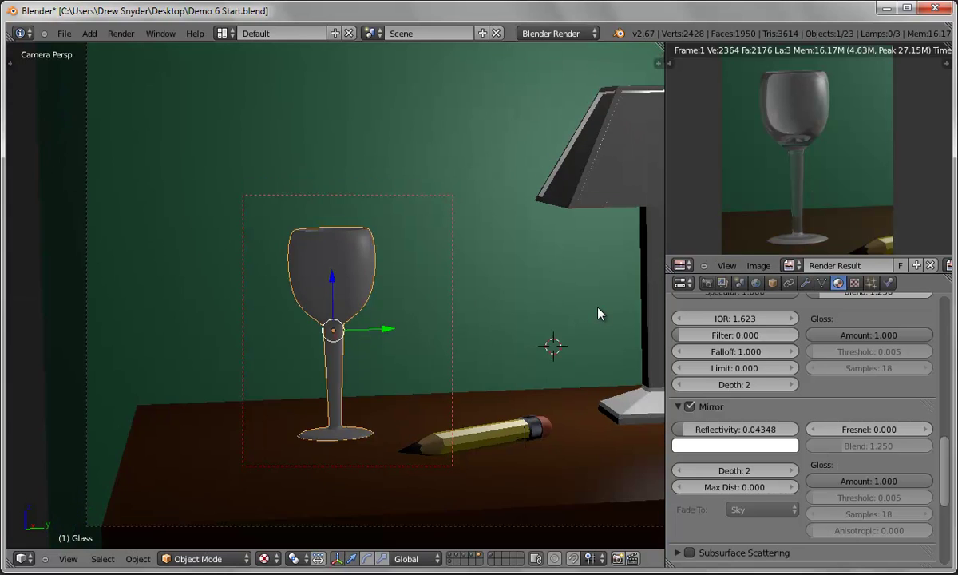
Select the lamp base, clear the old render border, and set a cropped render border around the whole lamp.
{"action": "middle_click_drag", "start_coordinate": [599, 308], "coordinate": [455, 322], "text": "shift"}
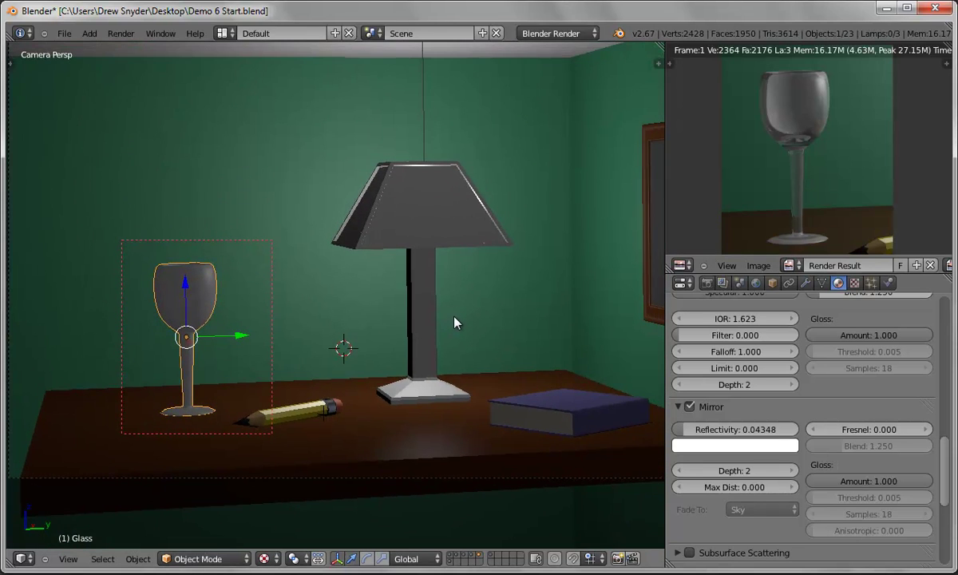
{"action": "scroll", "coordinate": [471, 320], "scroll_direction": "up", "scroll_amount": 3}
{"action": "right_click", "coordinate": [470, 306]}
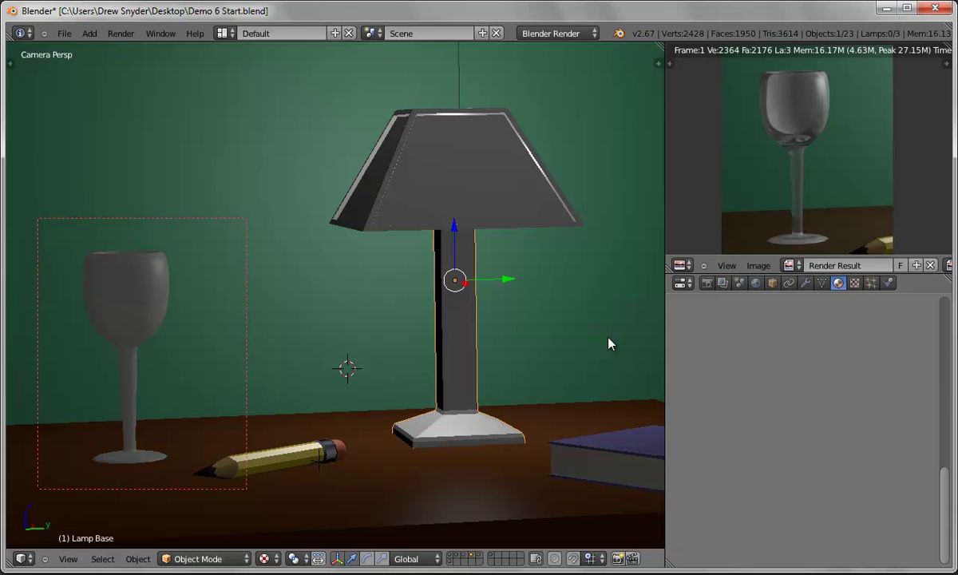
{"action": "left_click", "coordinate": [706, 284]}
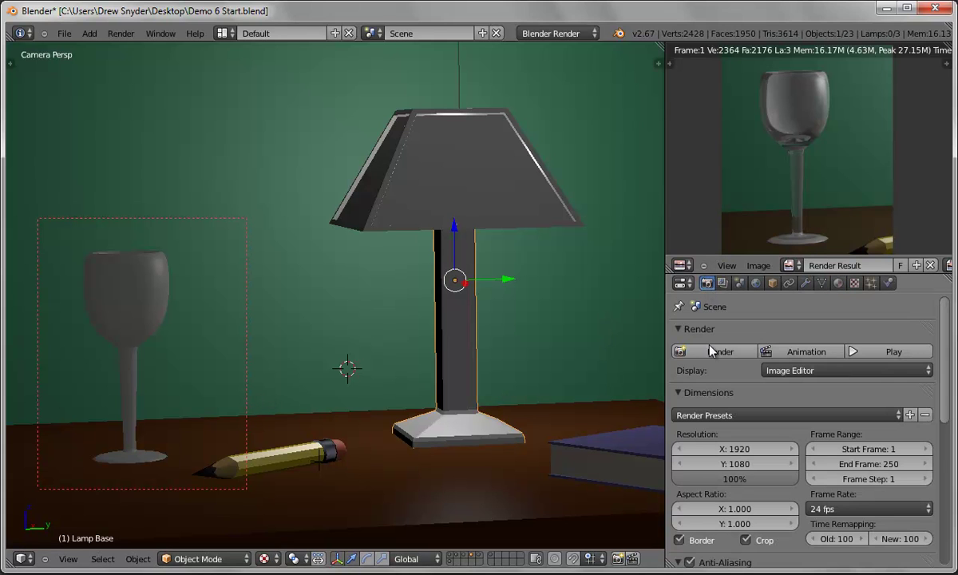
{"action": "left_click", "coordinate": [680, 539]}
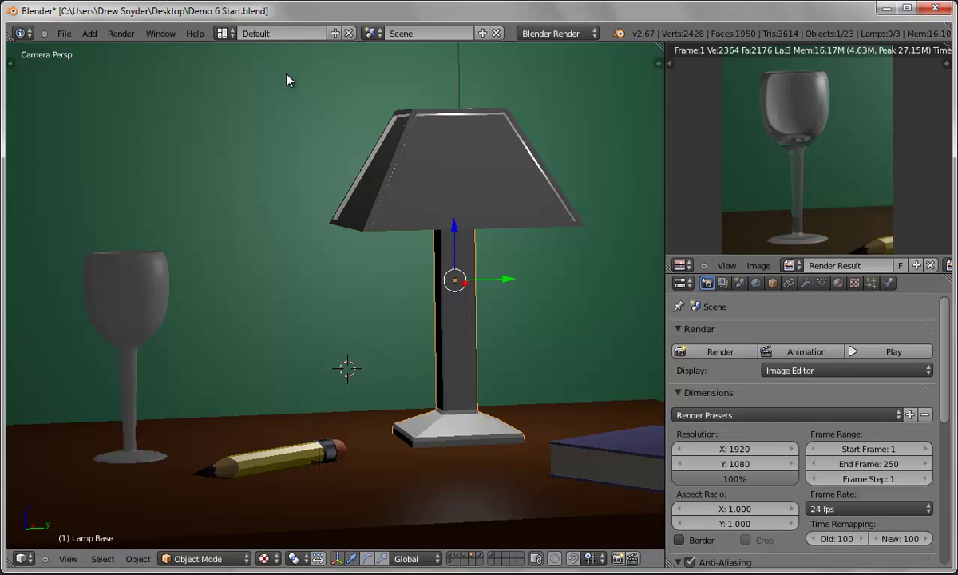
{"action": "key", "text": "ctrl+b"}
{"action": "left_click_drag", "start_coordinate": [295, 78], "coordinate": [584, 375]}
{"action": "left_click_drag", "start_coordinate": [590, 412], "coordinate": [605, 477]}
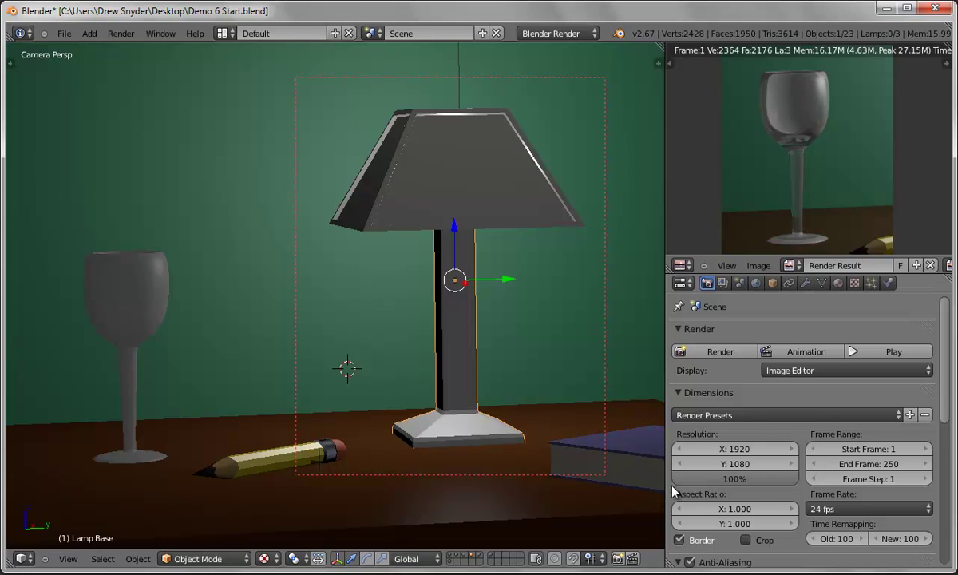
{"action": "left_click", "coordinate": [747, 540]}
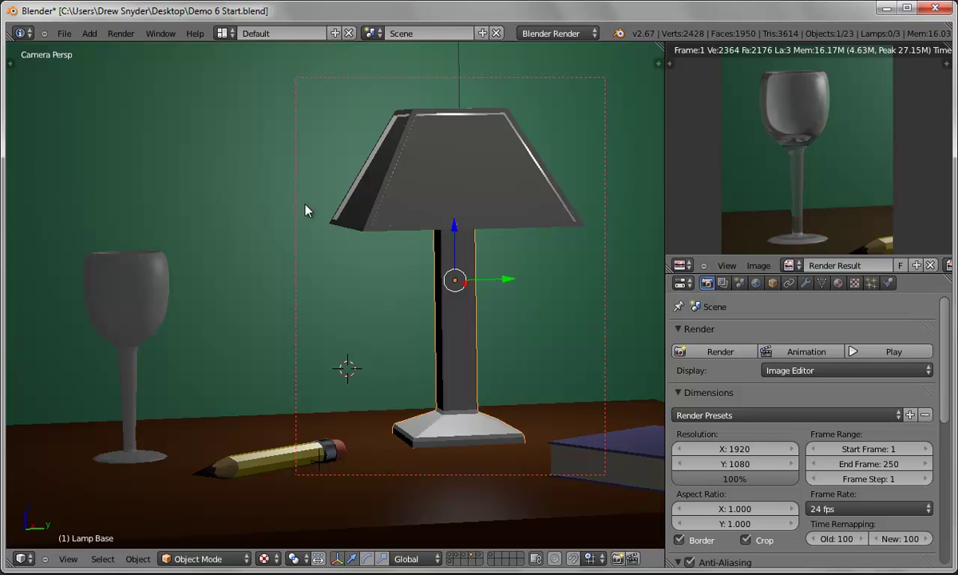
Add a new material to the Lamp Base and name it Lamp Metal.
{"action": "left_click", "coordinate": [838, 283]}
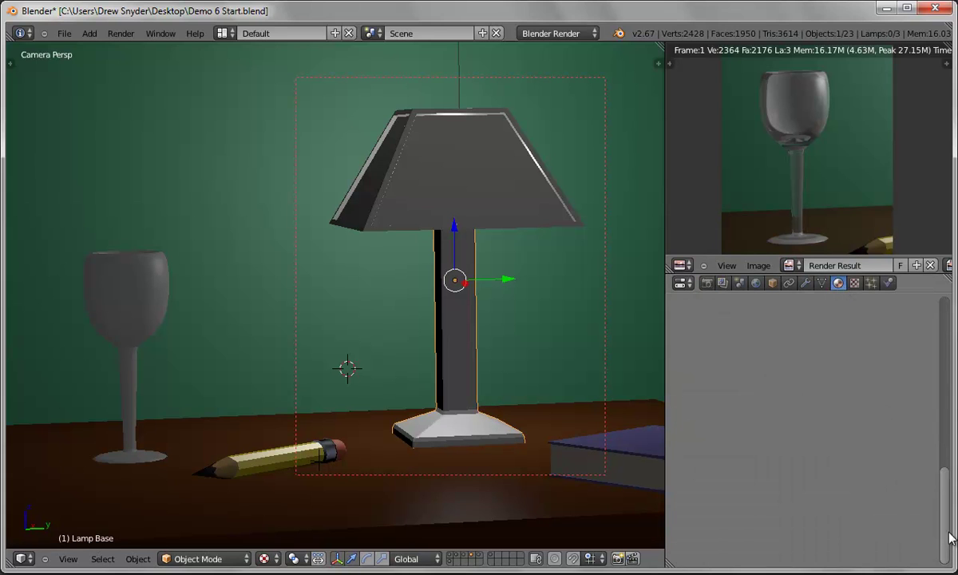
{"action": "scroll", "coordinate": [943, 533], "scroll_direction": "up", "scroll_amount": 5}
{"action": "left_click", "coordinate": [750, 383]}
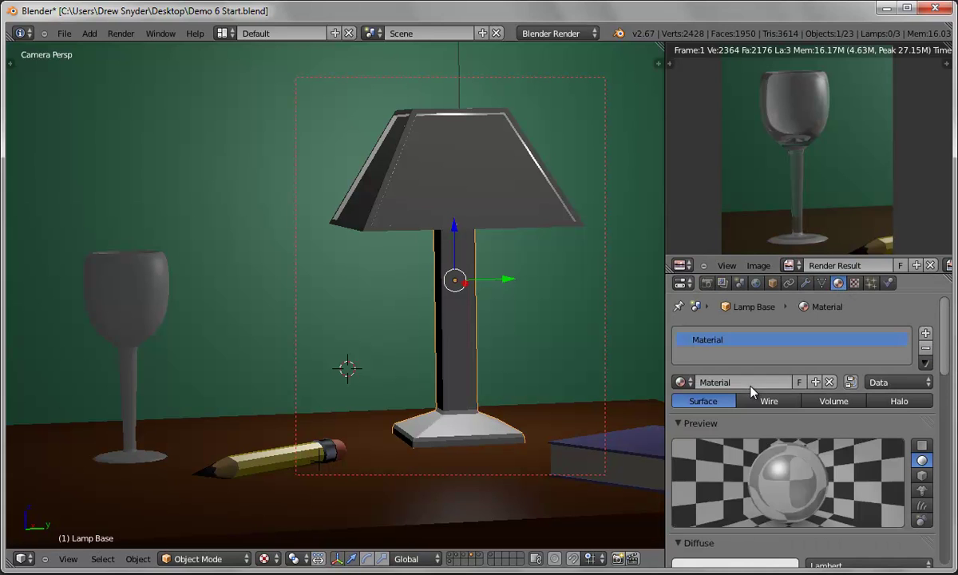
{"action": "left_click", "coordinate": [738, 383]}
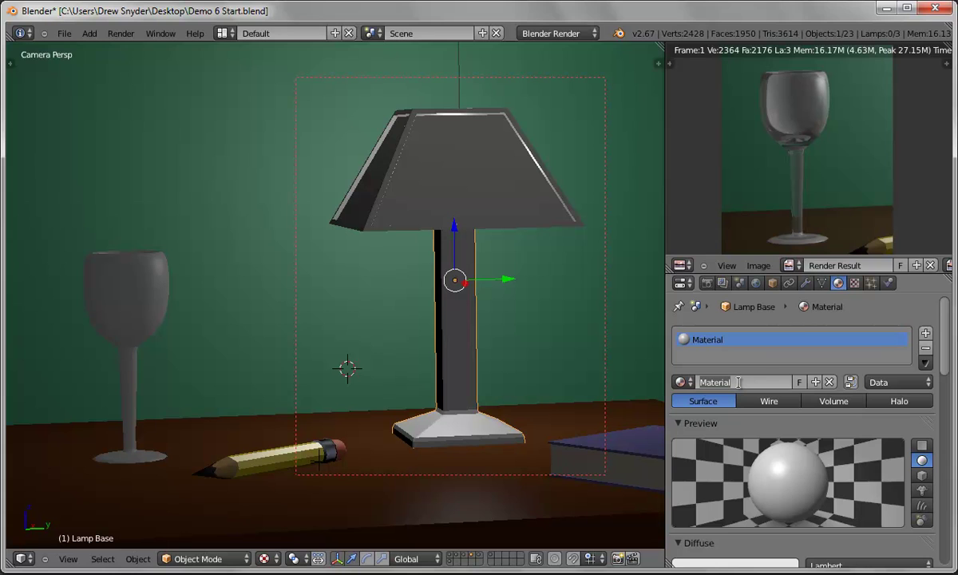
{"action": "type", "text": "Lamp Metal"}
{"action": "key", "text": "Return"}
Set the Lamp Metal diffuse color to a dark, partly desaturated brown with hue 0.09020 and value 0.131.
{"action": "left_click_drag", "start_coordinate": [943, 341], "coordinate": [939, 384]}
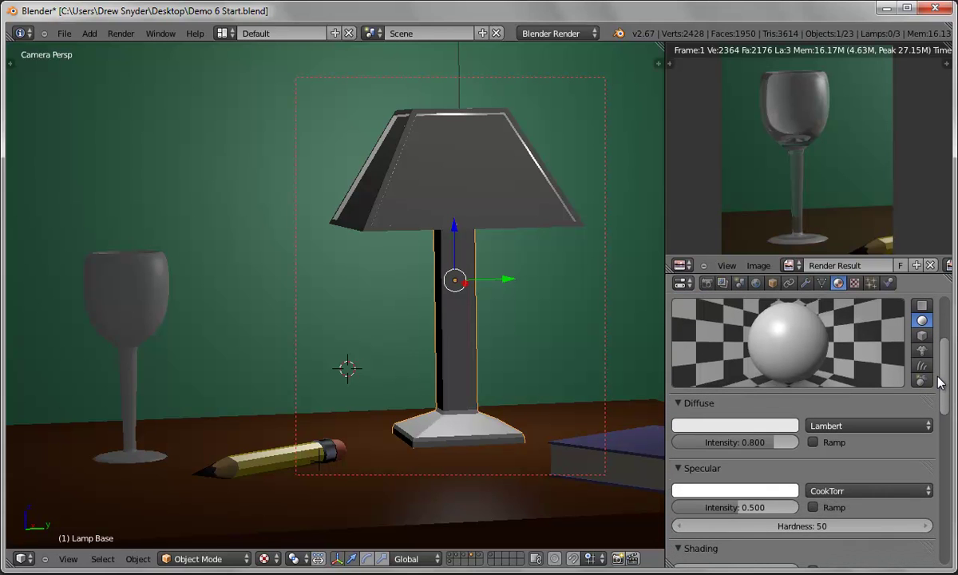
{"action": "left_click", "coordinate": [739, 427]}
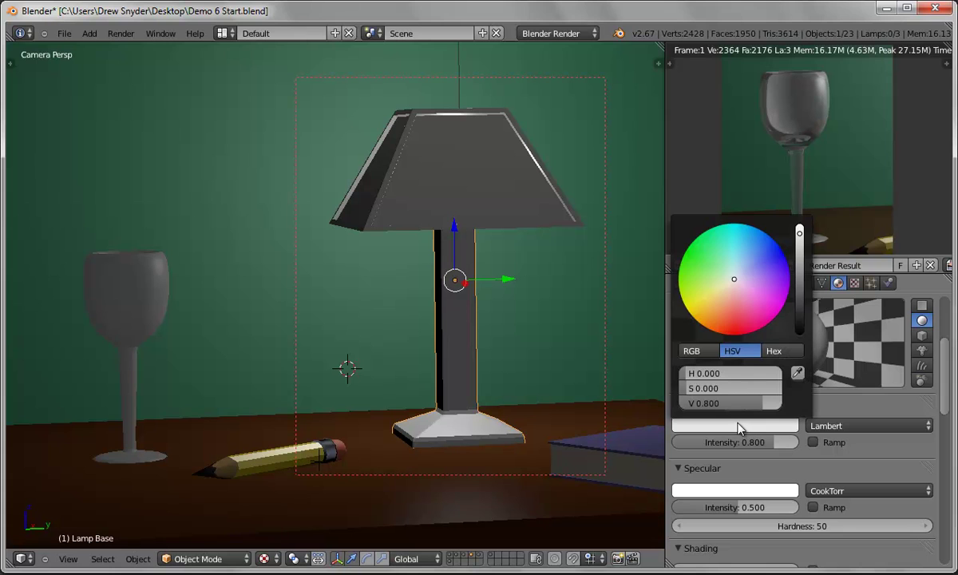
{"action": "left_click", "coordinate": [706, 320]}
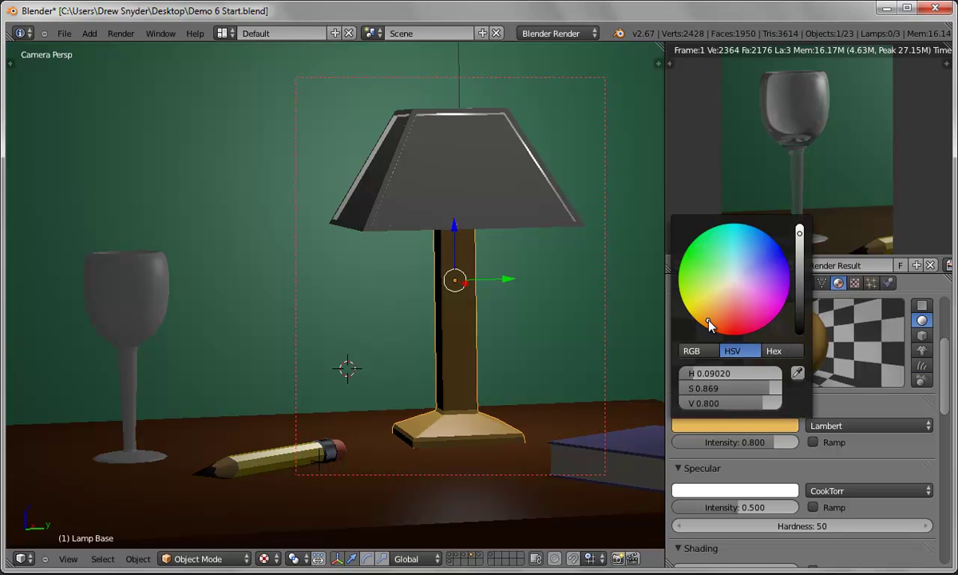
{"action": "left_click_drag", "start_coordinate": [769, 403], "coordinate": [696, 405]}
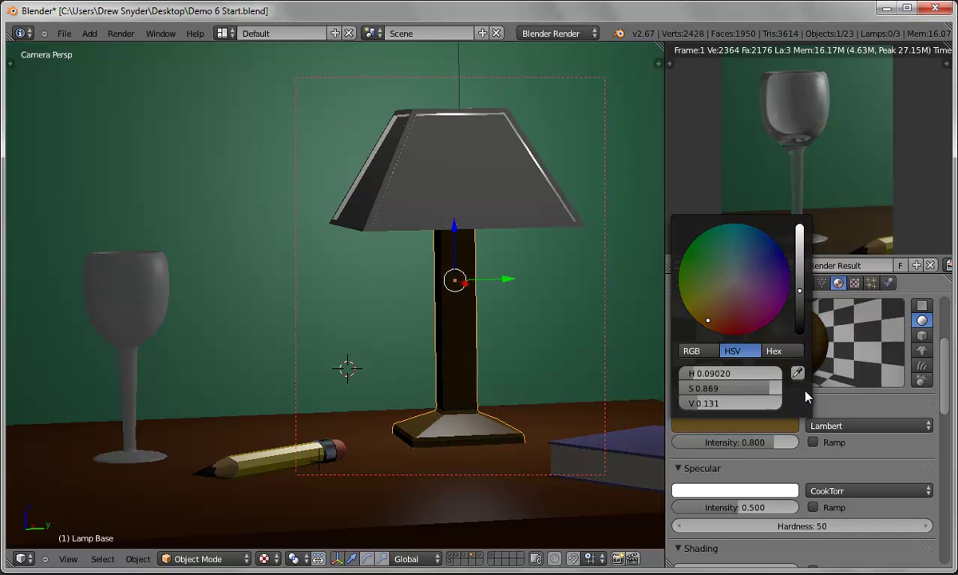
{"action": "left_click_drag", "start_coordinate": [769, 389], "coordinate": [747, 389]}
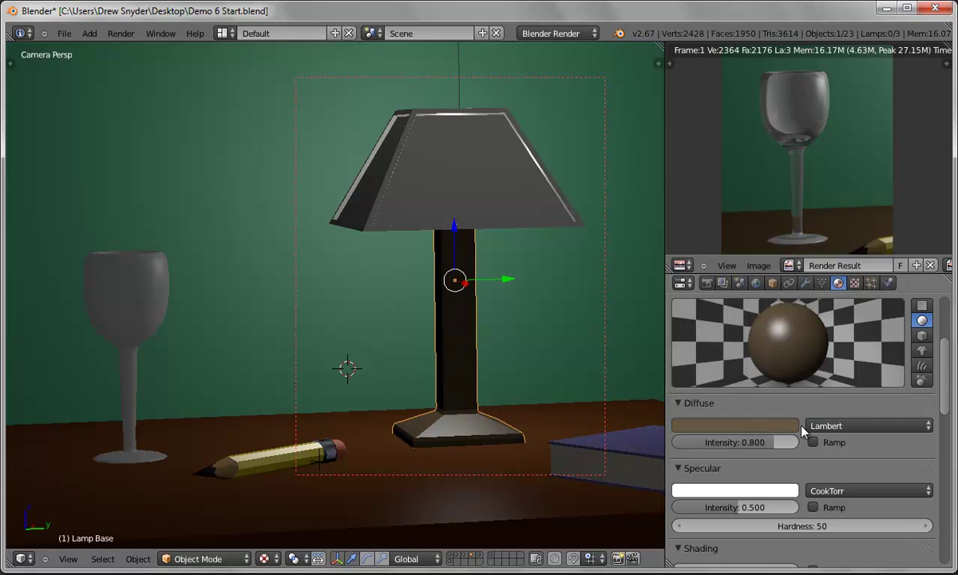
Set the Lamp Metal specular color to a warm golden orange.
{"action": "scroll", "coordinate": [918, 376], "scroll_direction": "down", "scroll_amount": 2}
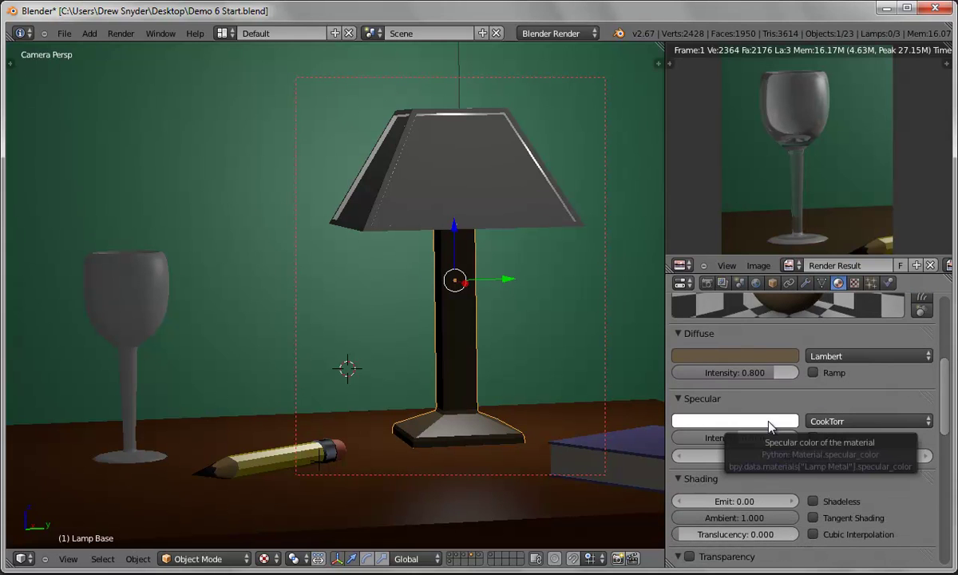
{"action": "left_click", "coordinate": [699, 427]}
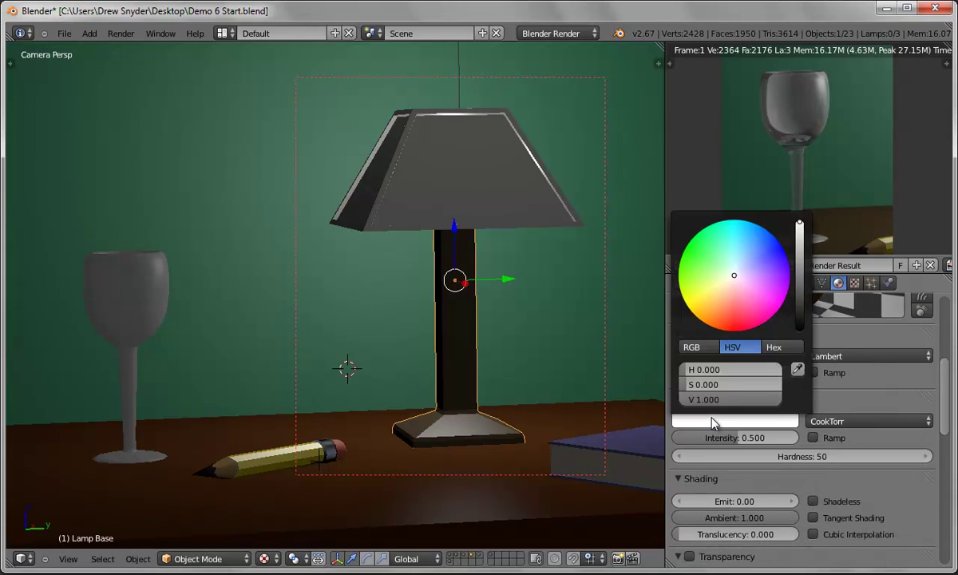
{"action": "left_click", "coordinate": [709, 319]}
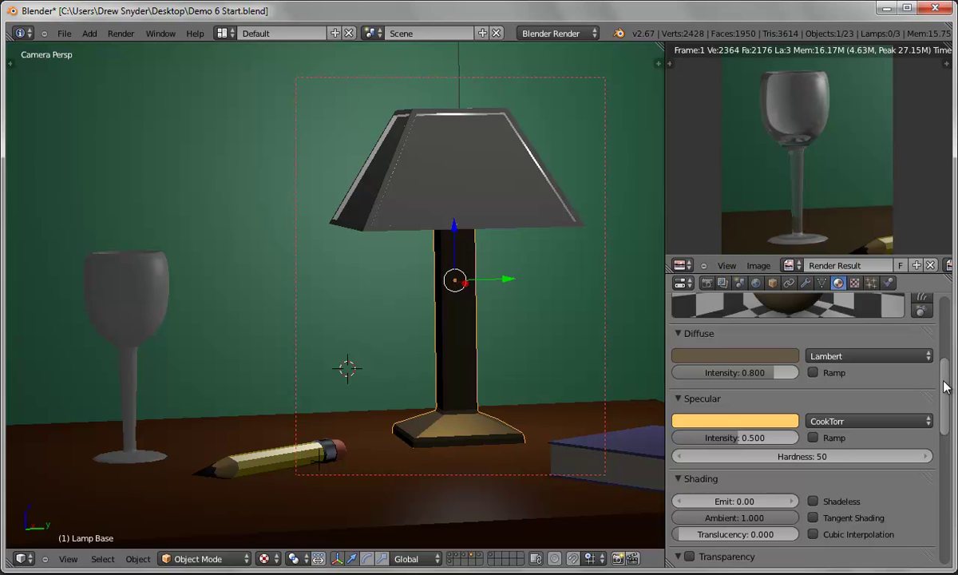
Enable mirror reflections on the Lamp Metal material with a reflectivity of 0.07453.
{"action": "left_click_drag", "start_coordinate": [944, 386], "coordinate": [942, 451]}
{"action": "left_click", "coordinate": [690, 414]}
{"action": "mouse_move", "coordinate": [691, 436]}
{"action": "left_mouse_down"}
{"action": "mouse_move", "coordinate": [710, 437]}
{"action": "mouse_move", "coordinate": [693, 454]}
{"action": "left_mouse_up"}
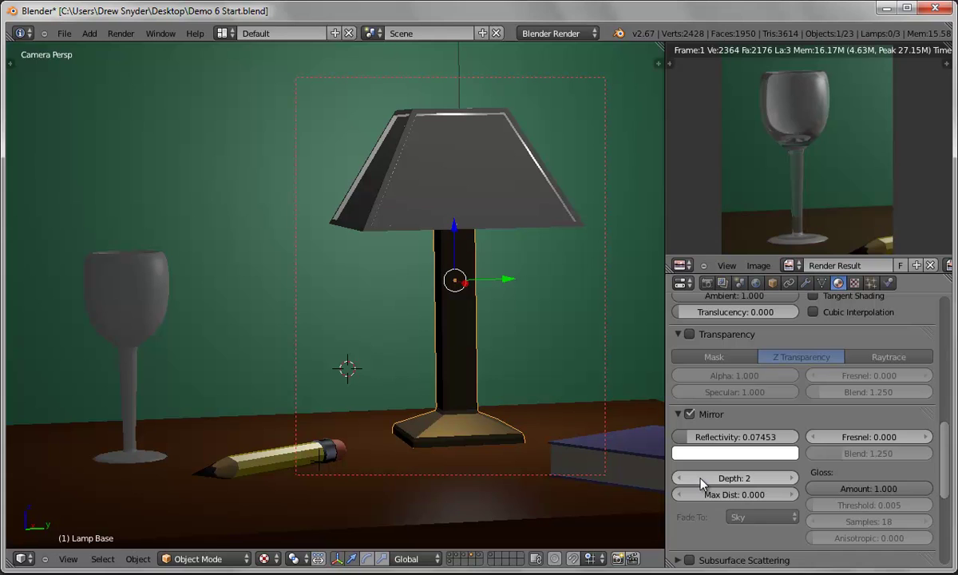
Render the bordered lamp area and examine the metal on the base and stem up close.
{"action": "key", "text": "F12"}
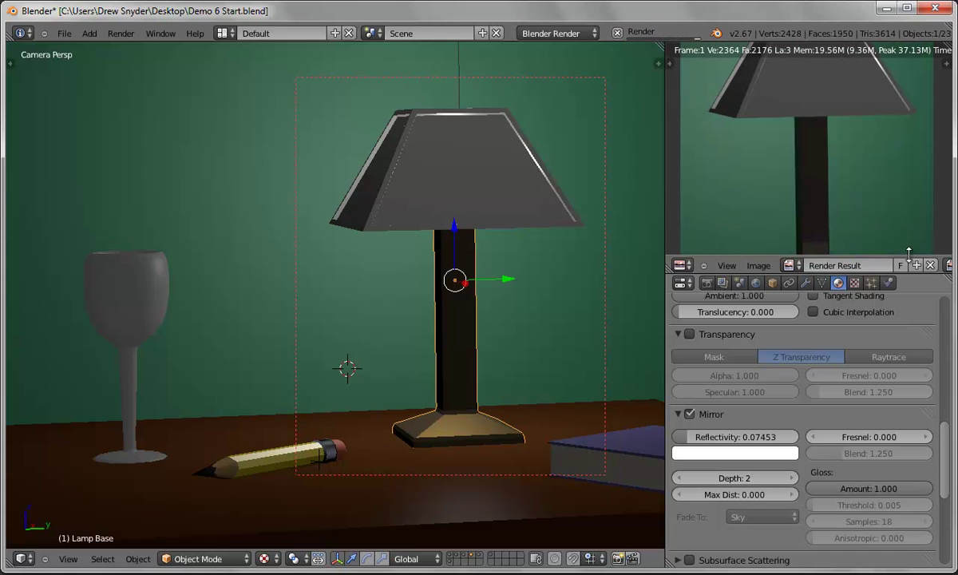
{"action": "middle_click_drag", "start_coordinate": [841, 188], "coordinate": [822, 103]}
{"action": "scroll", "coordinate": [813, 197], "scroll_direction": "up", "scroll_amount": 2}
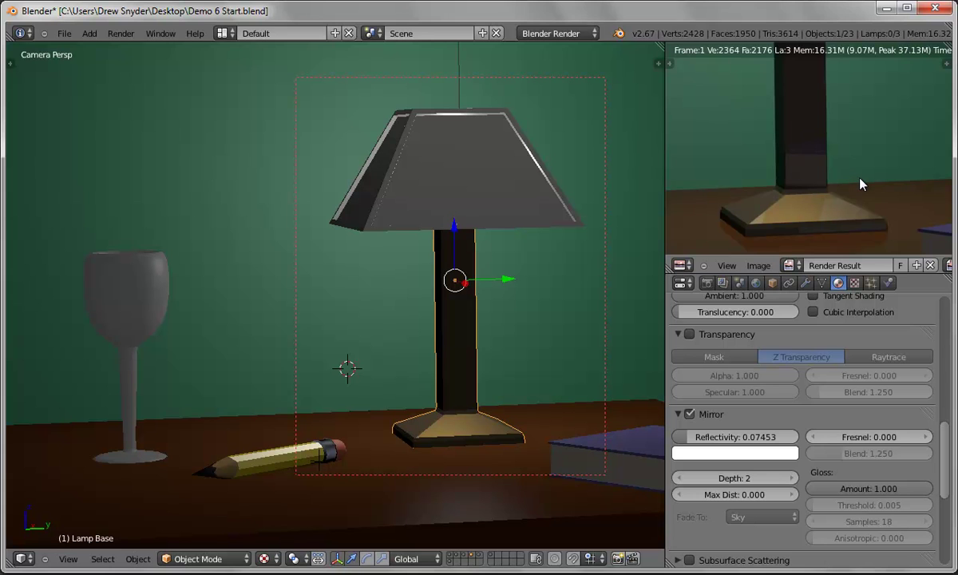
{"action": "middle_click_drag", "start_coordinate": [855, 199], "coordinate": [903, 111]}
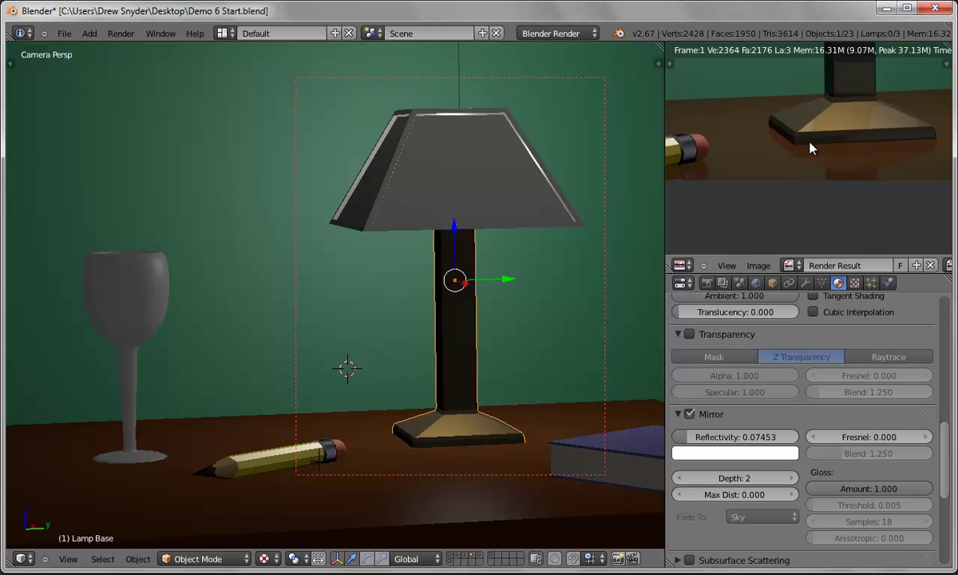
{"action": "scroll", "coordinate": [811, 148], "scroll_direction": "down", "scroll_amount": 2}
{"action": "scroll", "coordinate": [811, 148], "scroll_direction": "down", "scroll_amount": 1}
{"action": "middle_click_drag", "start_coordinate": [829, 111], "coordinate": [803, 199]}
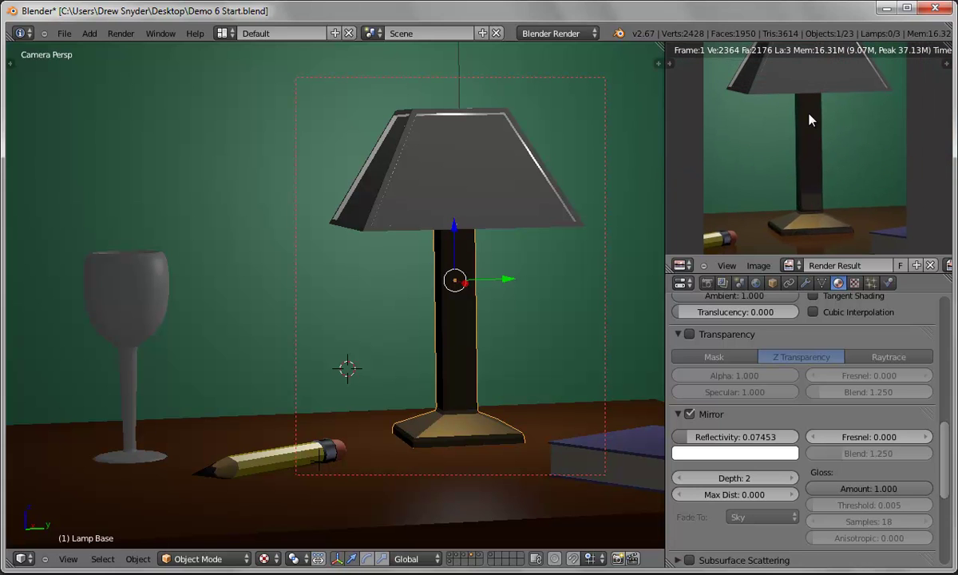
{"action": "middle_click_drag", "start_coordinate": [809, 119], "coordinate": [802, 151]}
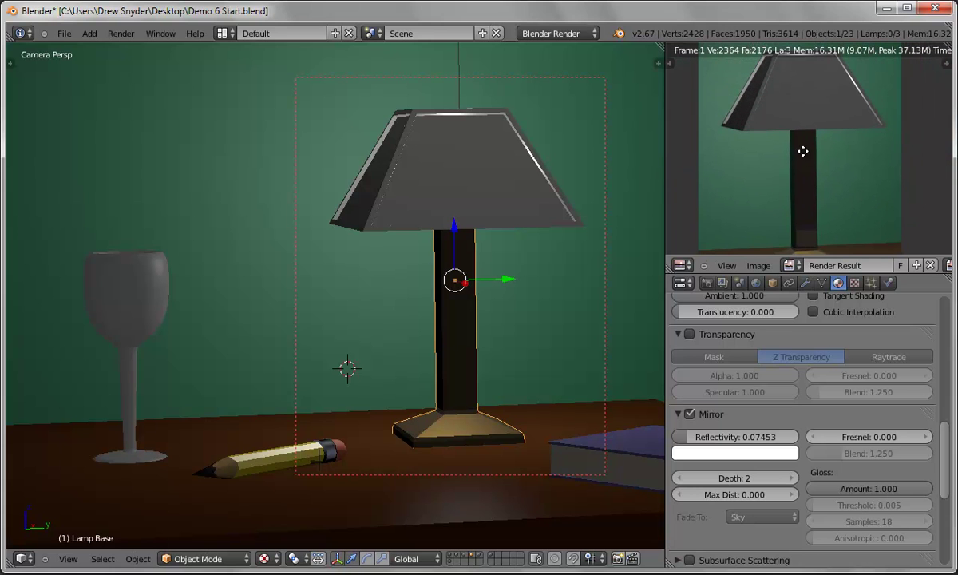
Assign the existing Lamp Metal material to the Lamp Frame and render the lamp.
{"action": "right_click", "coordinate": [557, 194]}
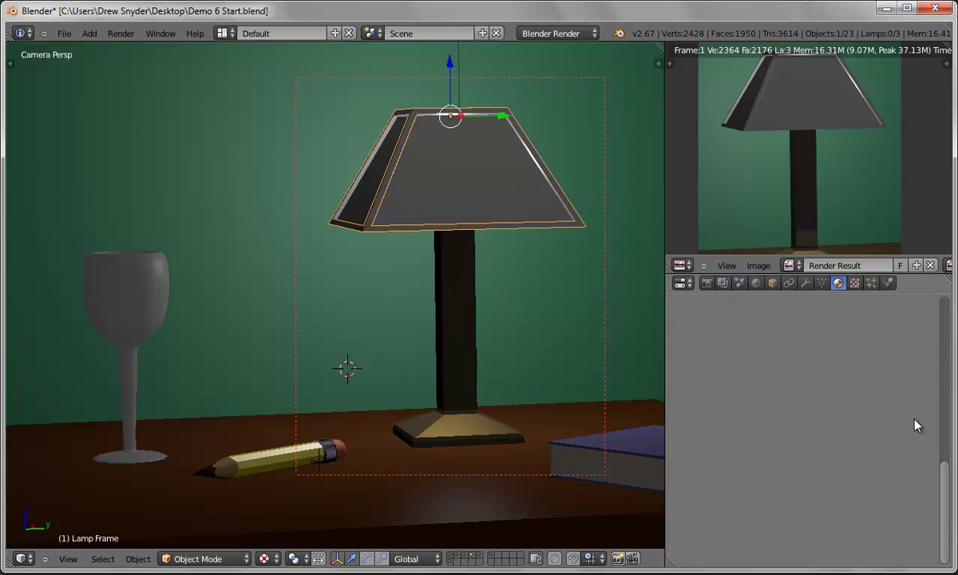
{"action": "left_click_drag", "start_coordinate": [948, 518], "coordinate": [942, 355]}
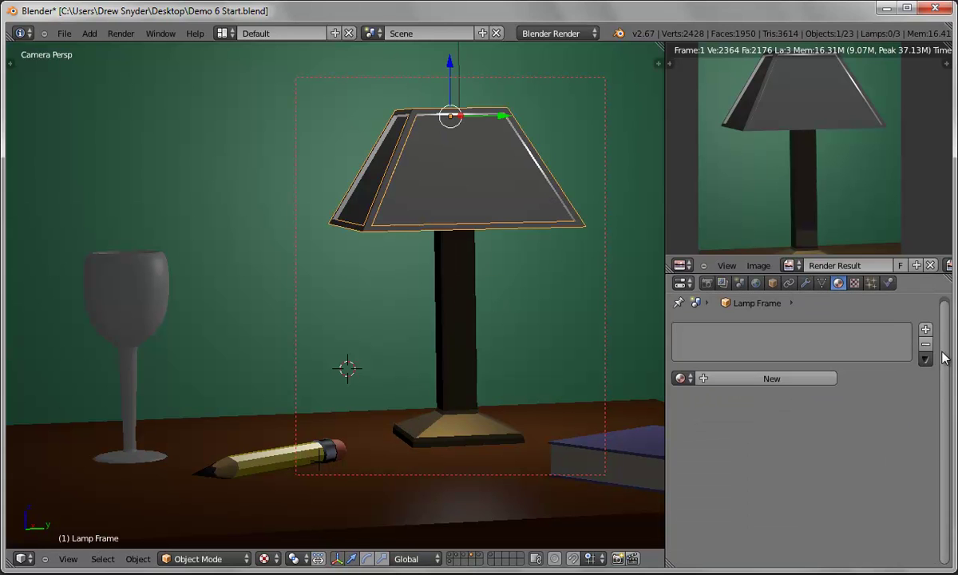
{"action": "left_click", "coordinate": [679, 383]}
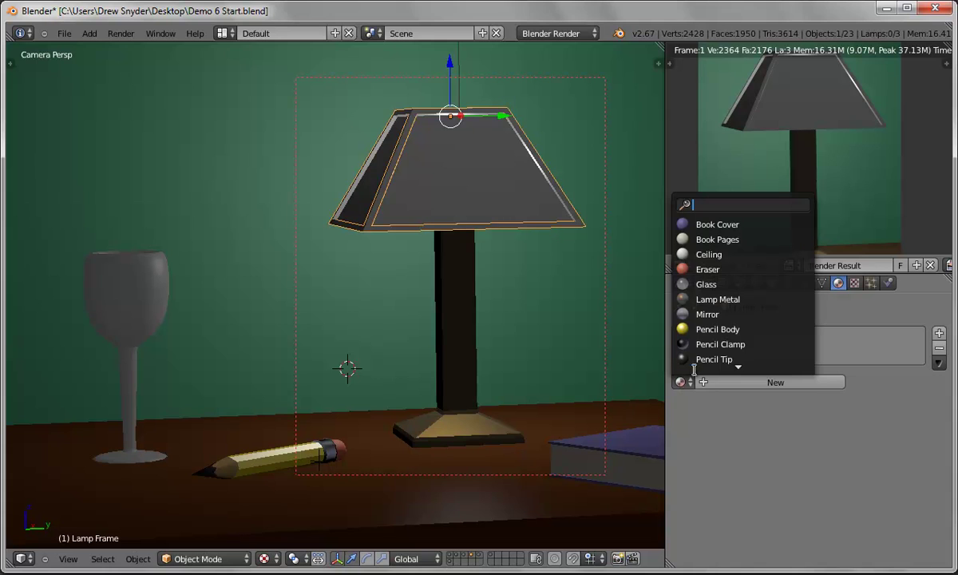
{"action": "left_click", "coordinate": [702, 300]}
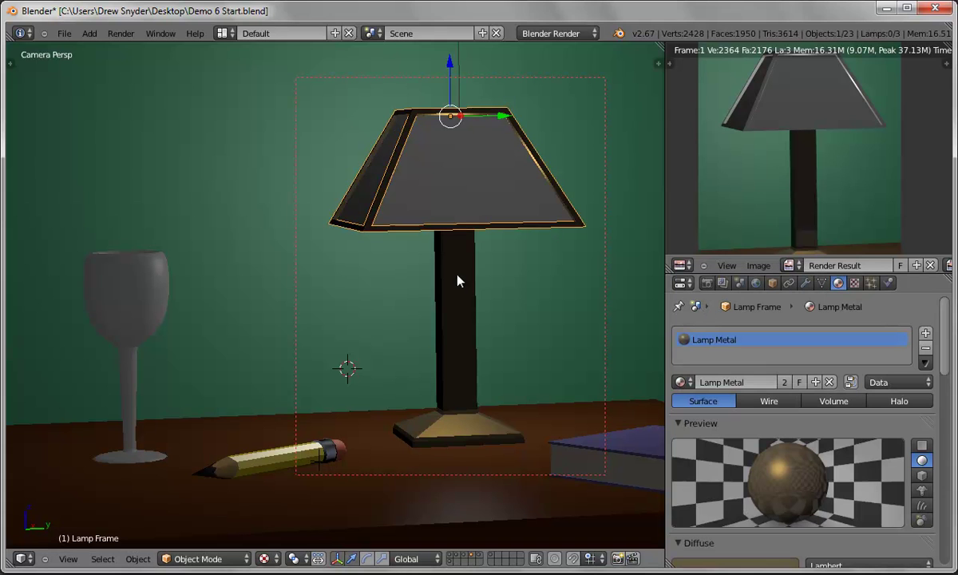
{"action": "key", "text": "F12"}
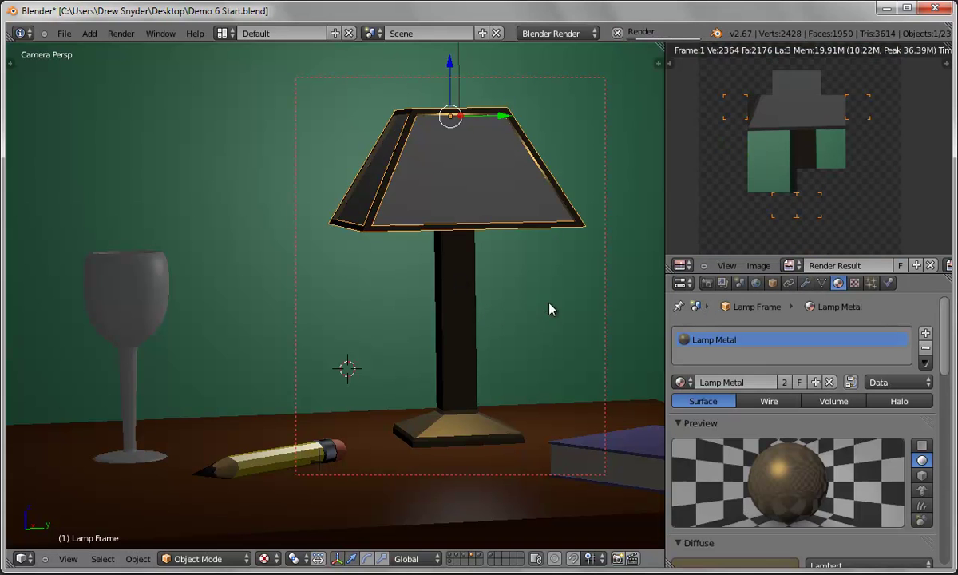
{"action": "middle_click_drag", "start_coordinate": [830, 132], "coordinate": [830, 159]}
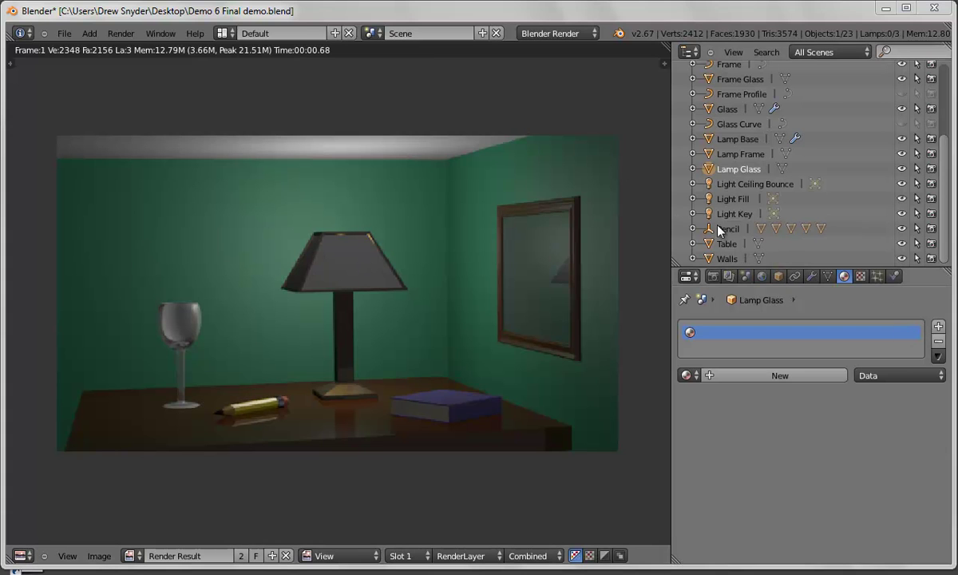
Add a new material to the Lamp Glass, set its translucency to 1.000, and render the scene.
{"action": "left_click", "coordinate": [766, 376]}
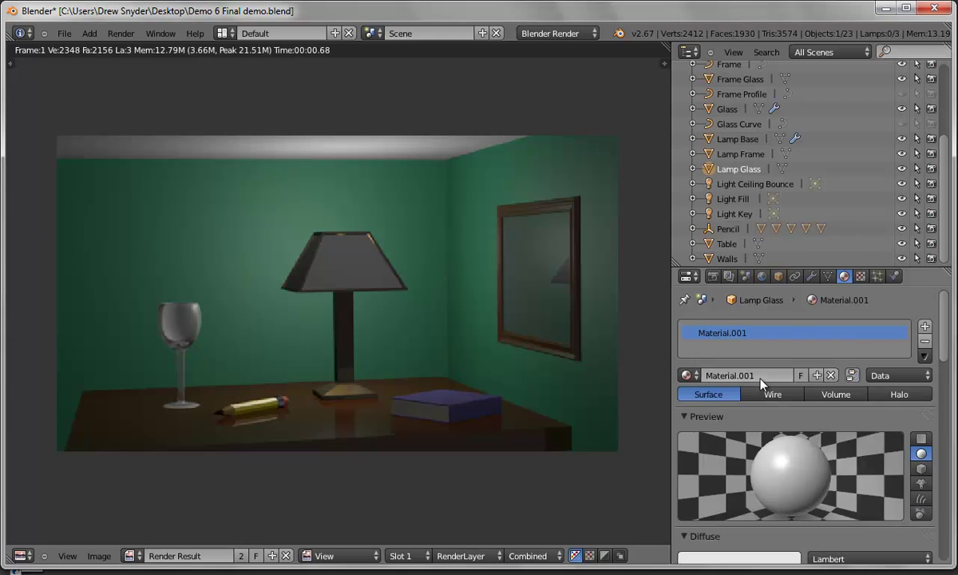
{"action": "scroll", "coordinate": [804, 466], "scroll_direction": "down", "scroll_amount": 1}
{"action": "scroll", "coordinate": [804, 467], "scroll_direction": "down", "scroll_amount": 8}
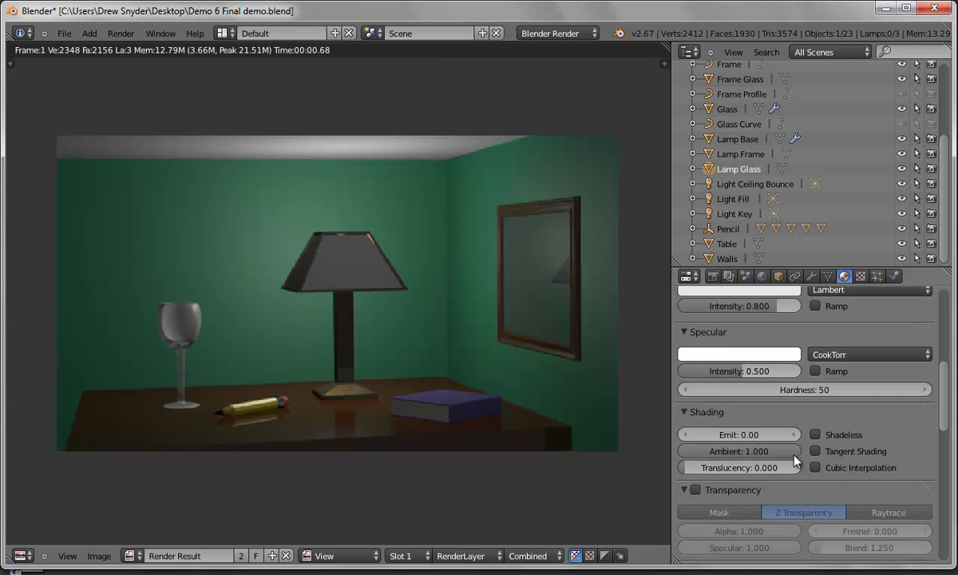
{"action": "left_click_drag", "start_coordinate": [682, 473], "coordinate": [810, 467]}
{"action": "left_click", "coordinate": [122, 33]}
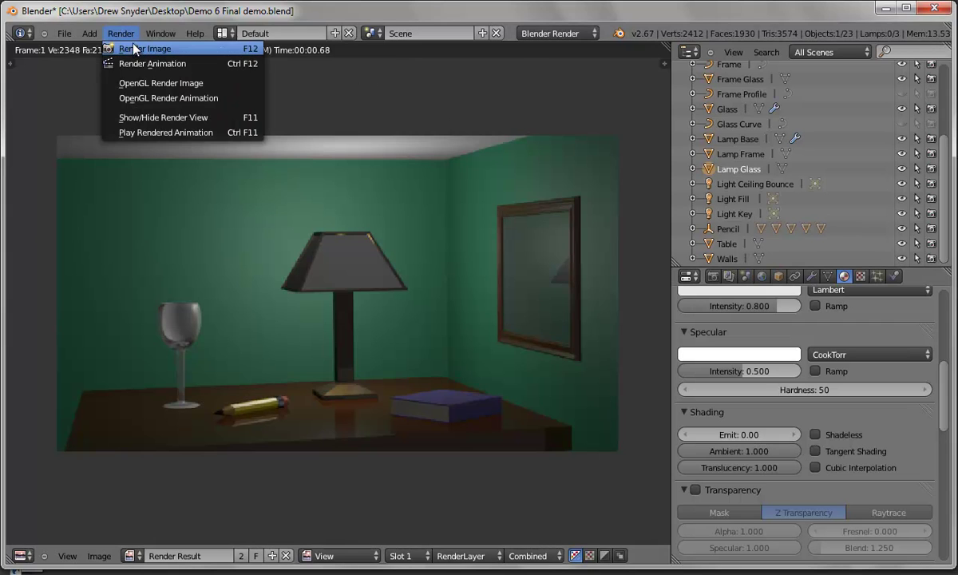
{"action": "left_click", "coordinate": [125, 42]}
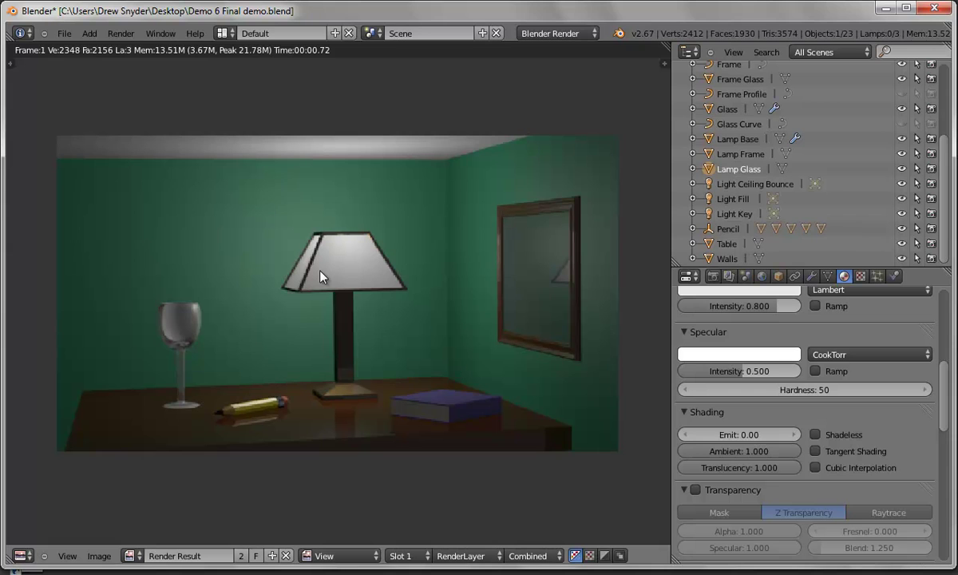
Switch the Light Key's shadow setting to Ray Shadow.
{"action": "left_click", "coordinate": [734, 214]}
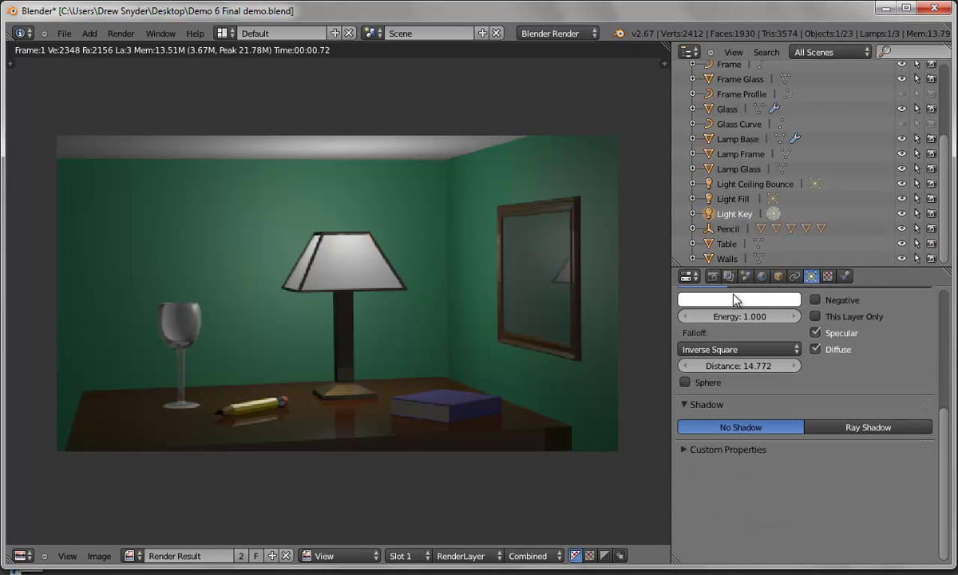
{"action": "left_click", "coordinate": [866, 428]}
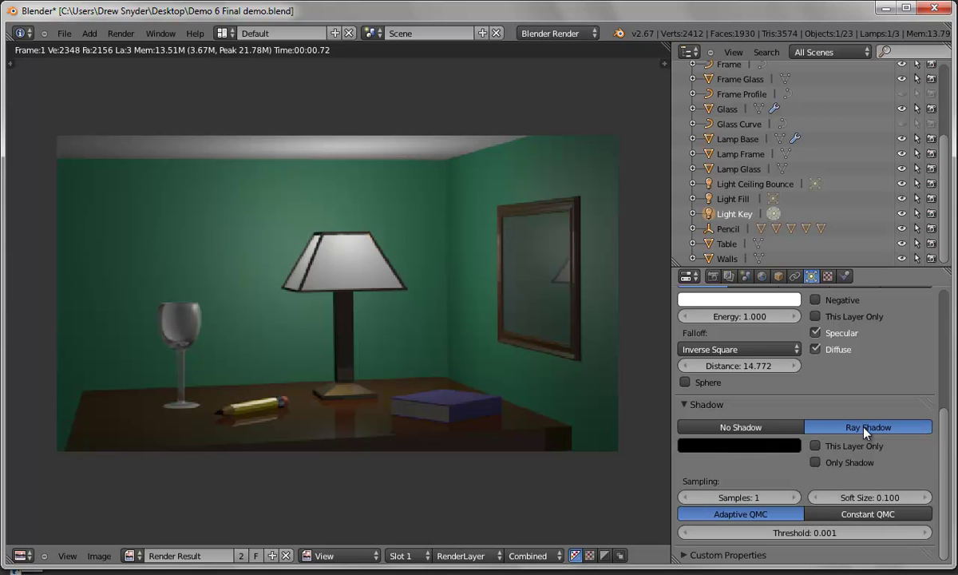
Render the scene to check the ray-traced shadows from the Light Key.
{"action": "left_click", "coordinate": [121, 33]}
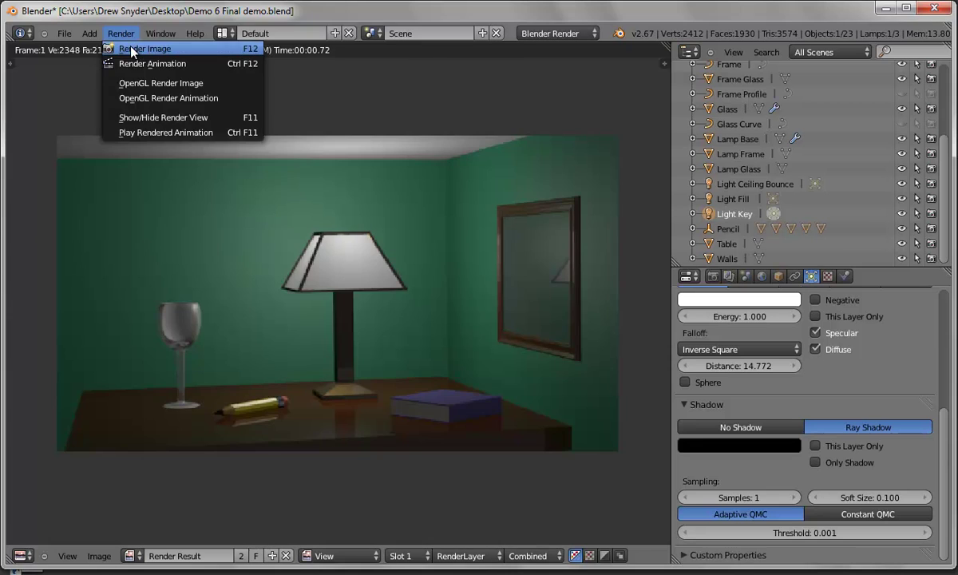
{"action": "left_click", "coordinate": [124, 46]}
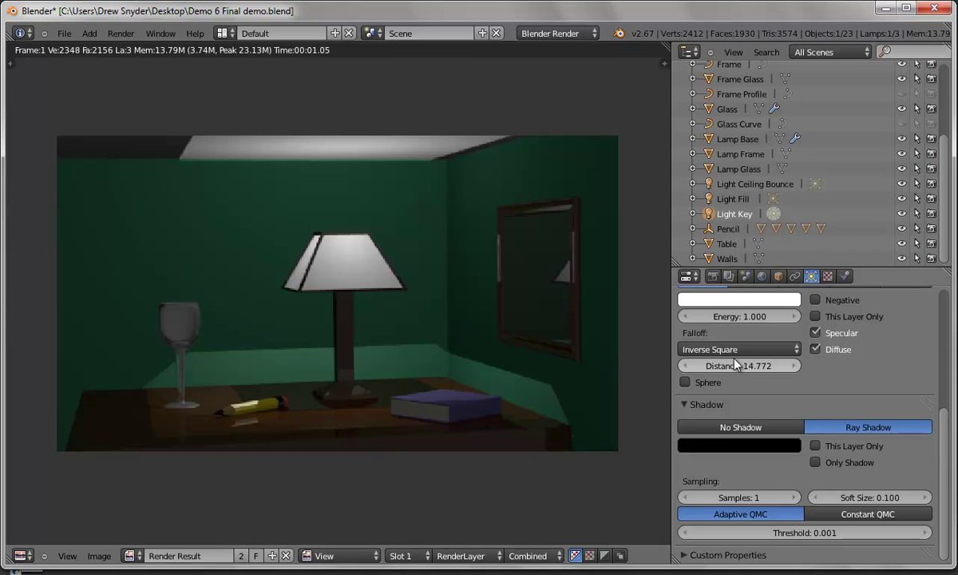
{"action": "left_click_drag", "start_coordinate": [943, 419], "coordinate": [910, 320]}
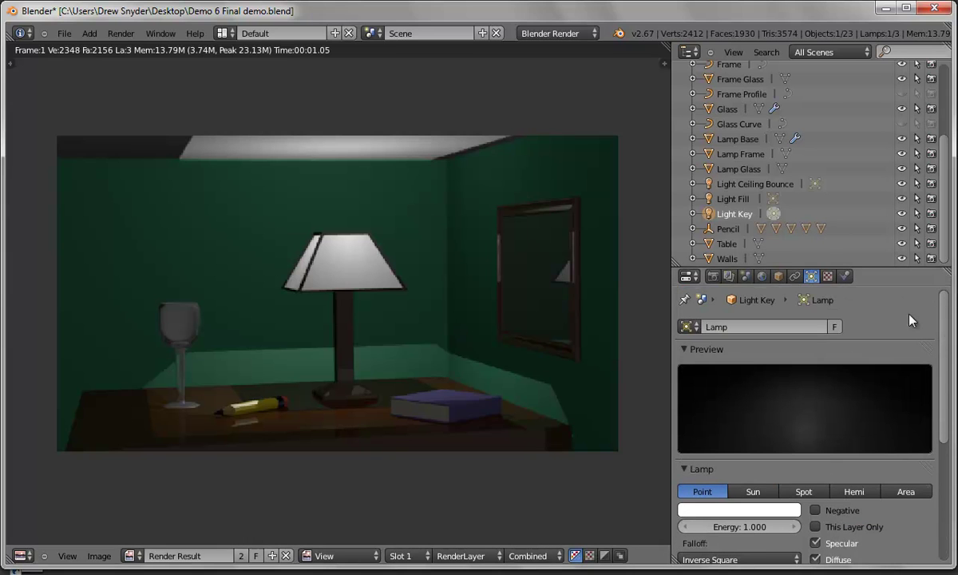
Enable raytraced transparency on the Lamp Glass material with an alpha of 0.865 and render the scene.
{"action": "left_click", "coordinate": [732, 170]}
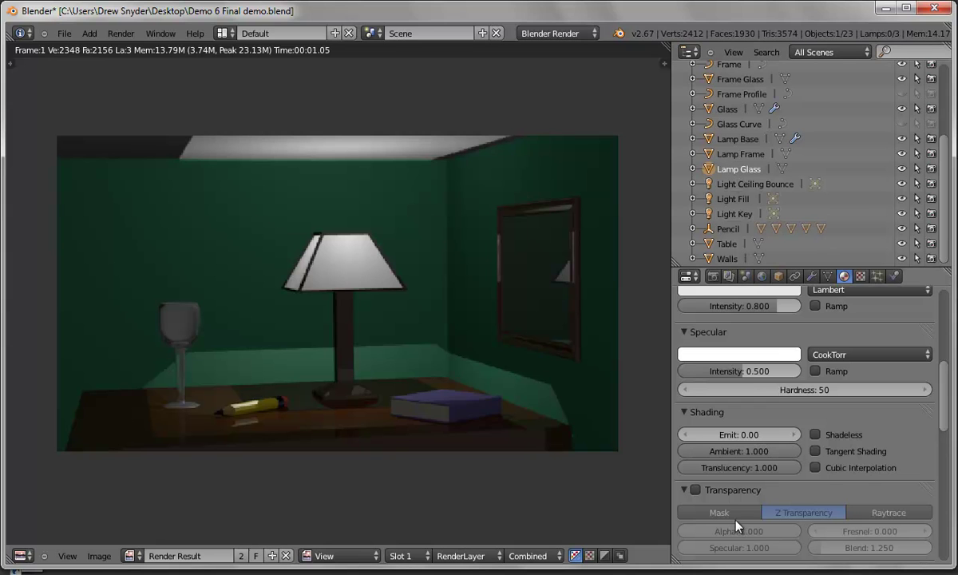
{"action": "scroll", "coordinate": [836, 420], "scroll_direction": "down", "scroll_amount": 3}
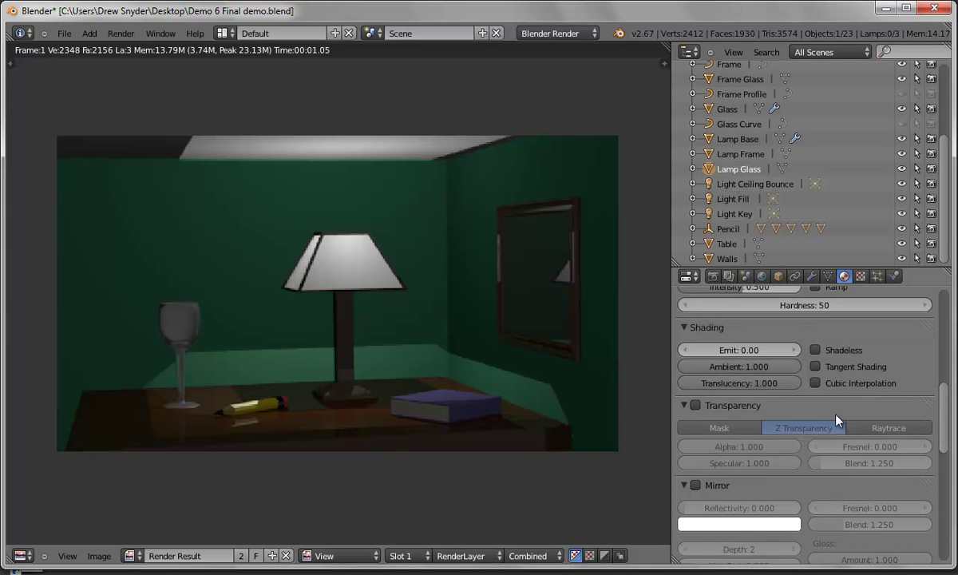
{"action": "left_click", "coordinate": [695, 405]}
{"action": "left_click", "coordinate": [886, 428]}
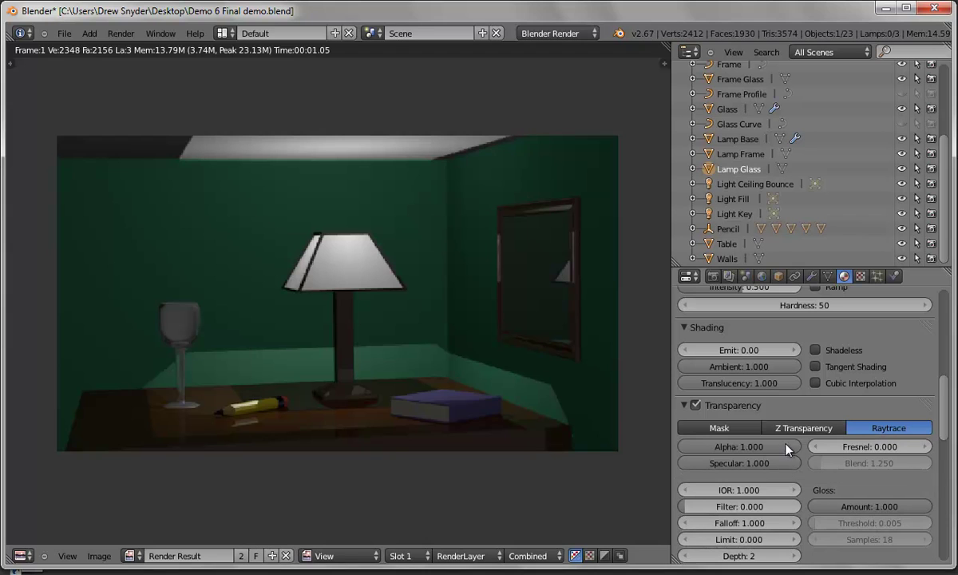
{"action": "left_click_drag", "start_coordinate": [795, 452], "coordinate": [787, 452]}
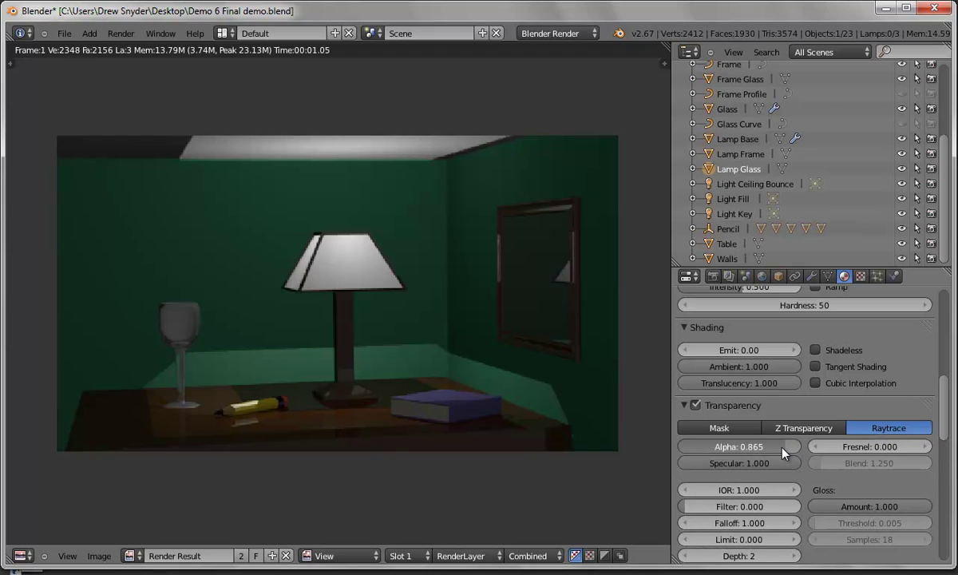
{"action": "left_click", "coordinate": [118, 34]}
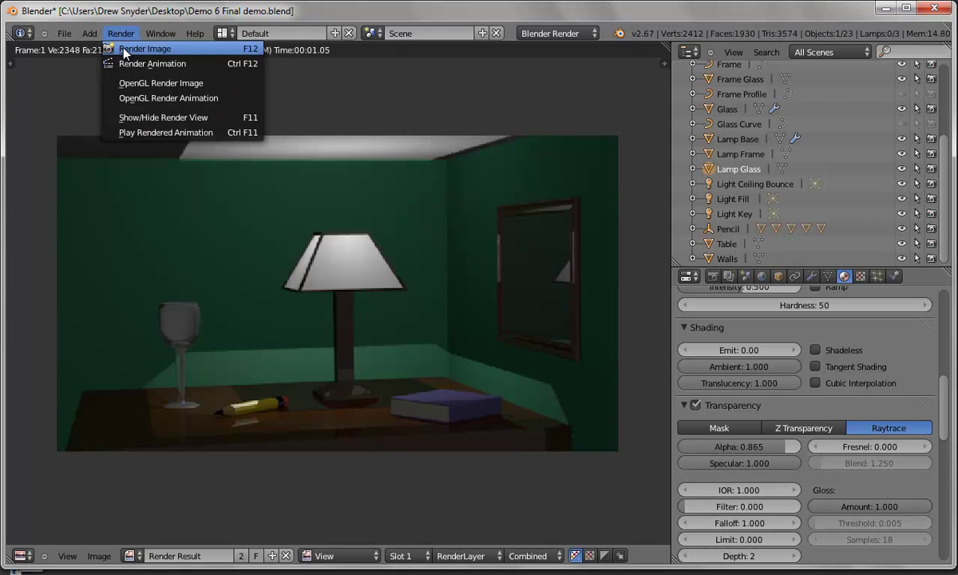
{"action": "left_click", "coordinate": [114, 44]}
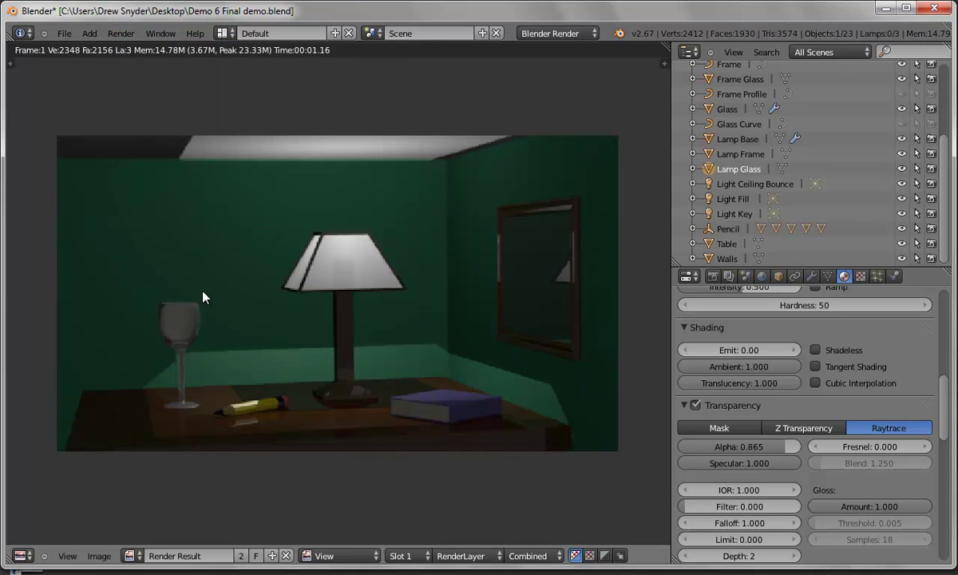
Let the Walls material receive transparent shadows and render the scene.
{"action": "left_click", "coordinate": [727, 259]}
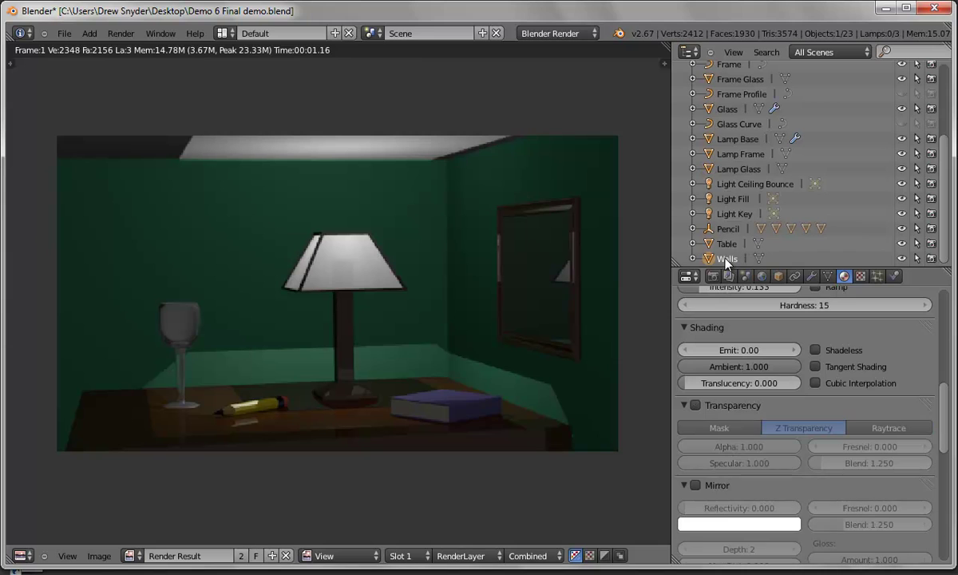
{"action": "scroll", "coordinate": [757, 467], "scroll_direction": "down", "scroll_amount": 6}
{"action": "scroll", "coordinate": [757, 468], "scroll_direction": "down", "scroll_amount": 5}
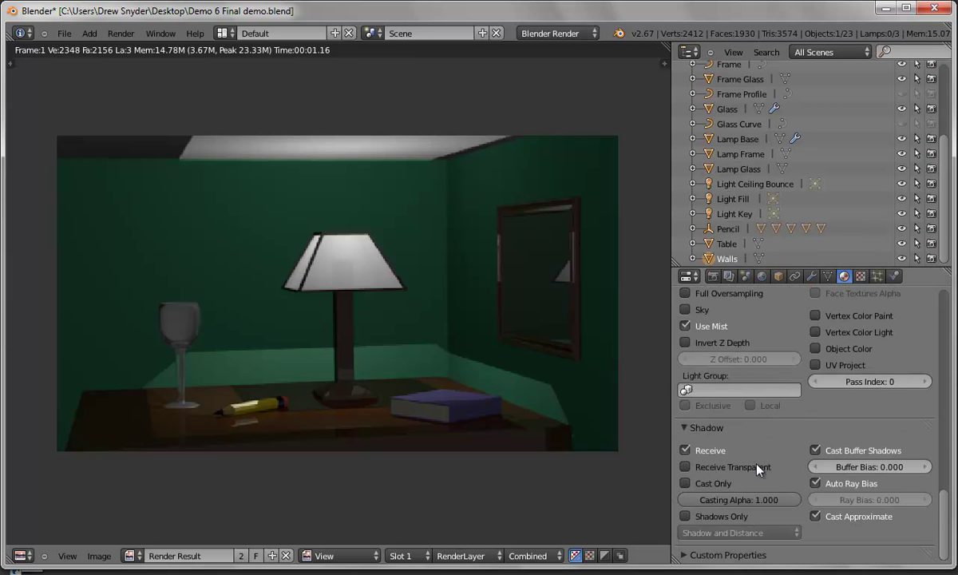
{"action": "left_click", "coordinate": [685, 467]}
{"action": "left_click", "coordinate": [121, 33]}
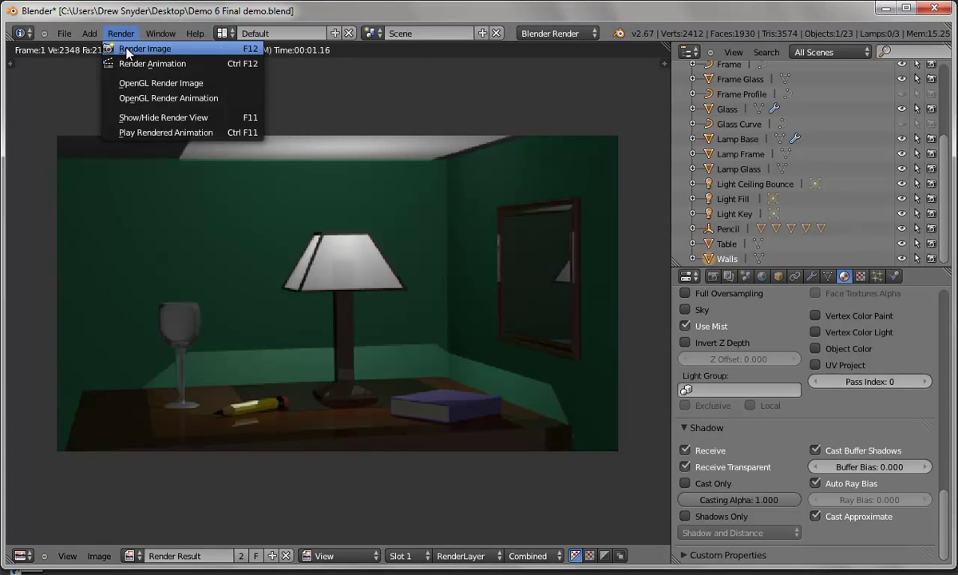
{"action": "left_click", "coordinate": [126, 50]}
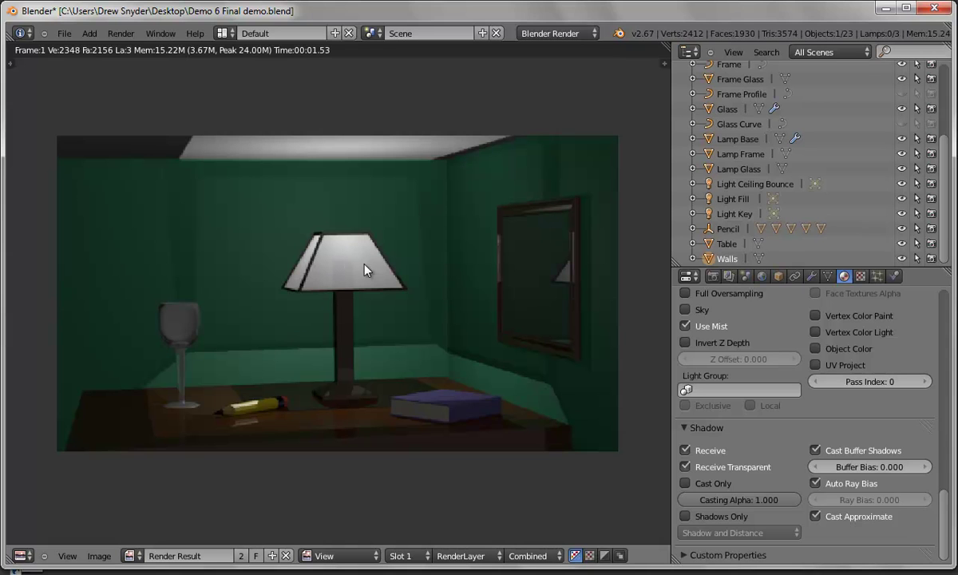
Raise the Lamp Glass material's transparency alpha to 0.929 and render the scene again.
{"action": "left_click", "coordinate": [687, 167]}
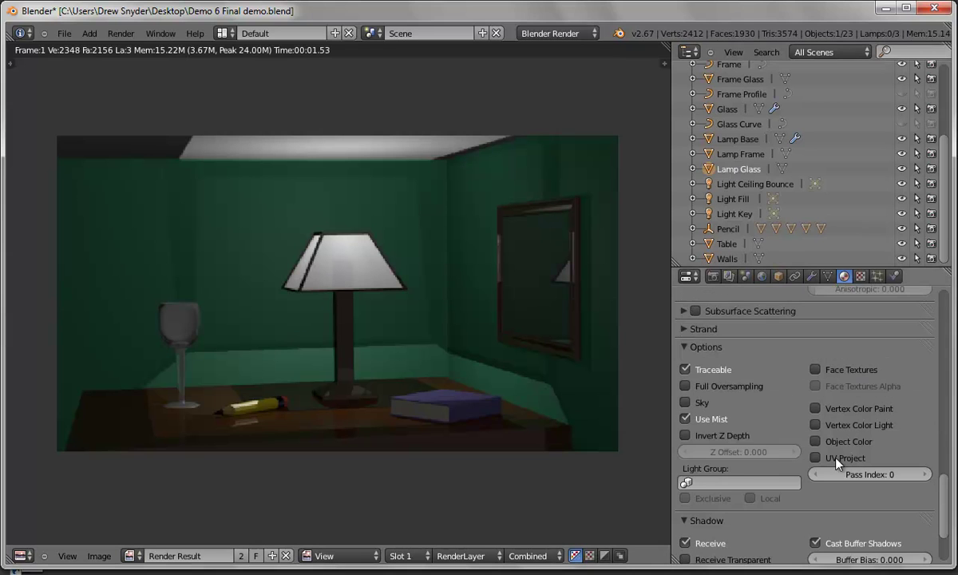
{"action": "scroll", "coordinate": [794, 452], "scroll_direction": "up", "scroll_amount": 8}
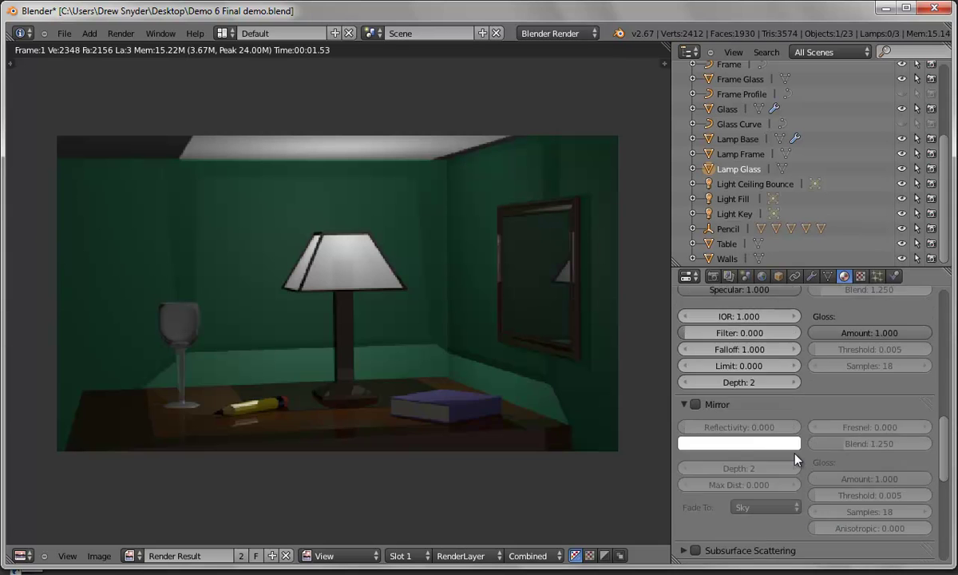
{"action": "left_click_drag", "start_coordinate": [785, 364], "coordinate": [793, 365]}
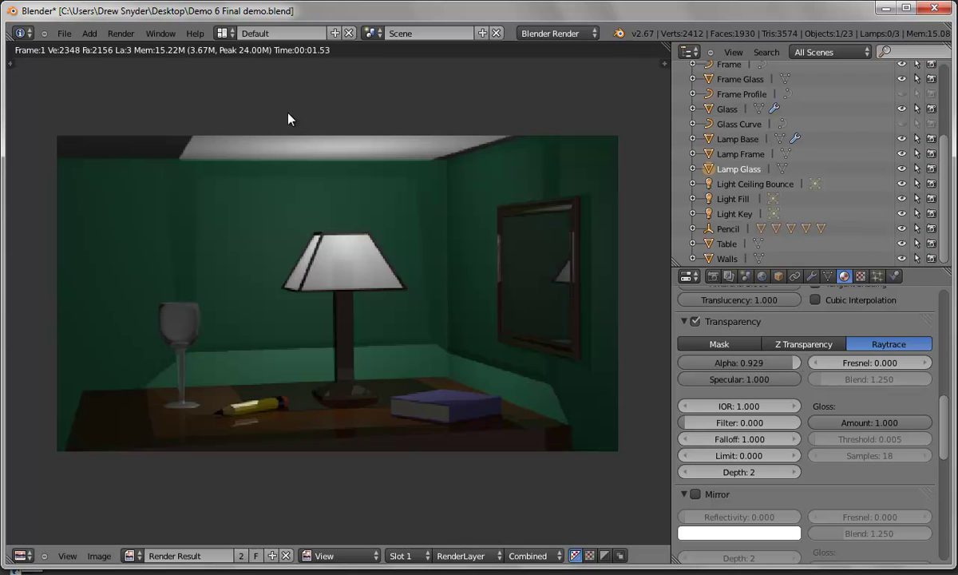
{"action": "left_click", "coordinate": [123, 34]}
{"action": "left_click", "coordinate": [123, 45]}
Change the Lamp Glass diffuse color to a pinkish red (R 0.800, G 0.147, B 0.198) and render the scene.
{"action": "left_click_drag", "start_coordinate": [943, 395], "coordinate": [944, 311]}
{"action": "scroll", "coordinate": [736, 468], "scroll_direction": "down", "scroll_amount": 2}
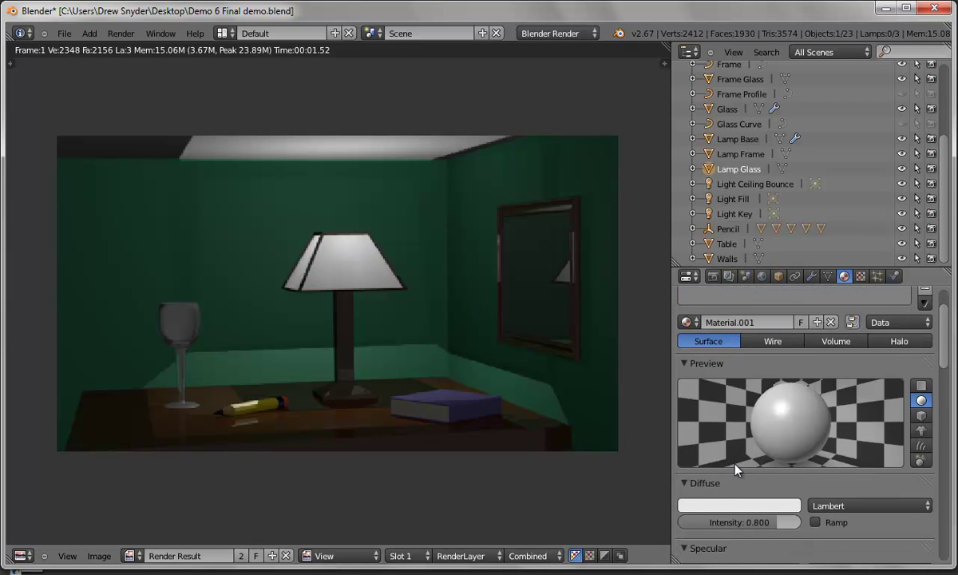
{"action": "left_click", "coordinate": [736, 506]}
{"action": "left_click", "coordinate": [746, 409]}
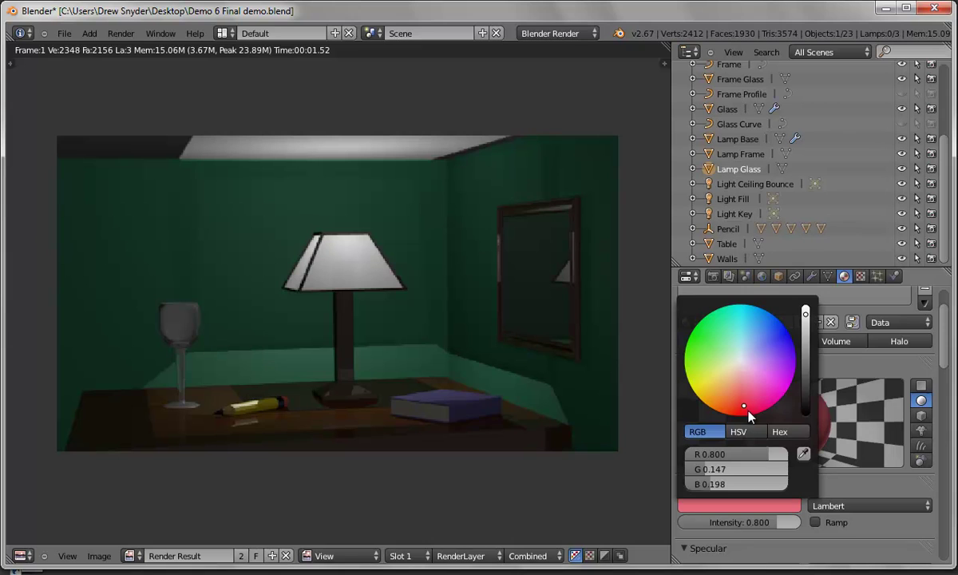
{"action": "left_click", "coordinate": [121, 35]}
{"action": "left_click", "coordinate": [117, 47]}
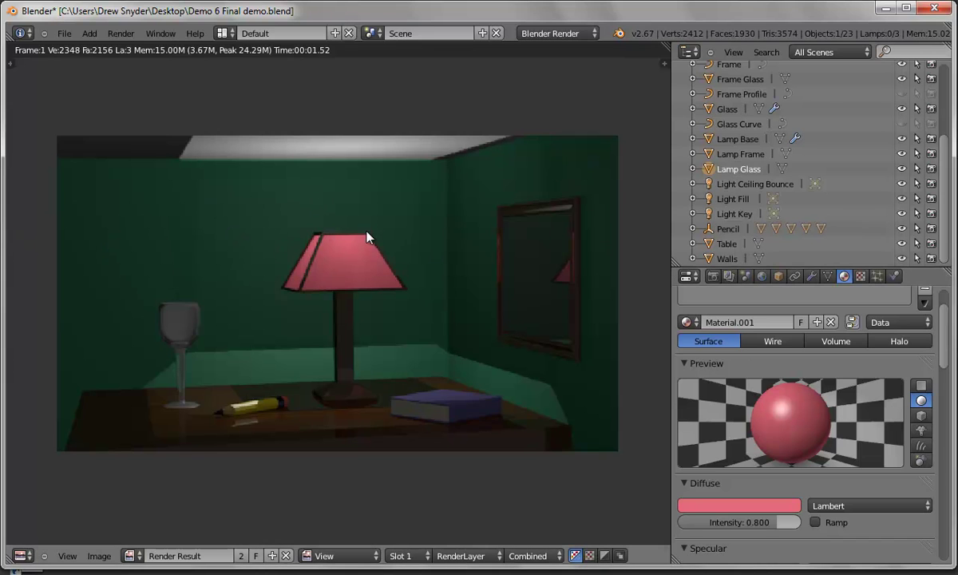
Unlink the green material from the Walls, add a new default material in its place, and render the scene.
{"action": "left_click", "coordinate": [738, 258]}
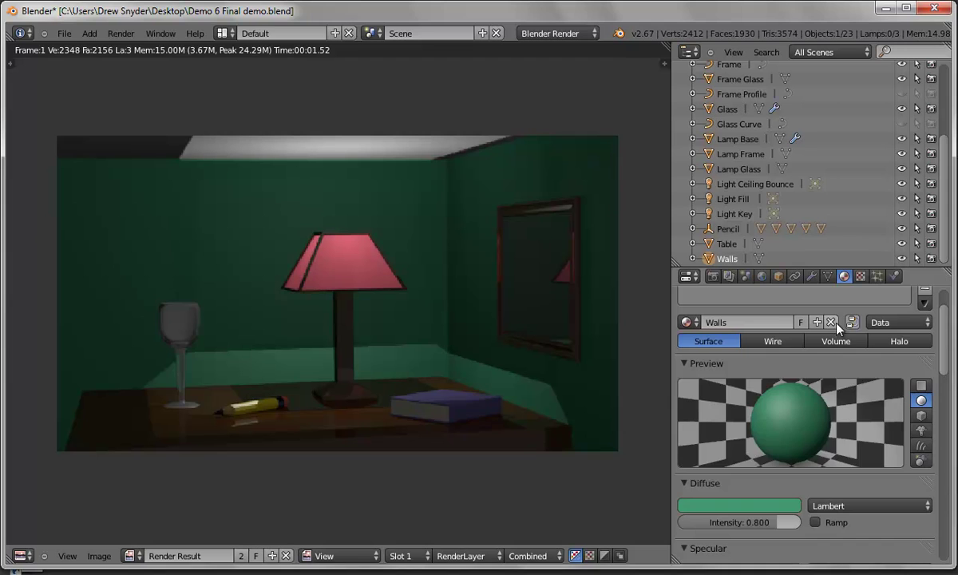
{"action": "left_click", "coordinate": [831, 322]}
{"action": "left_click", "coordinate": [795, 322]}
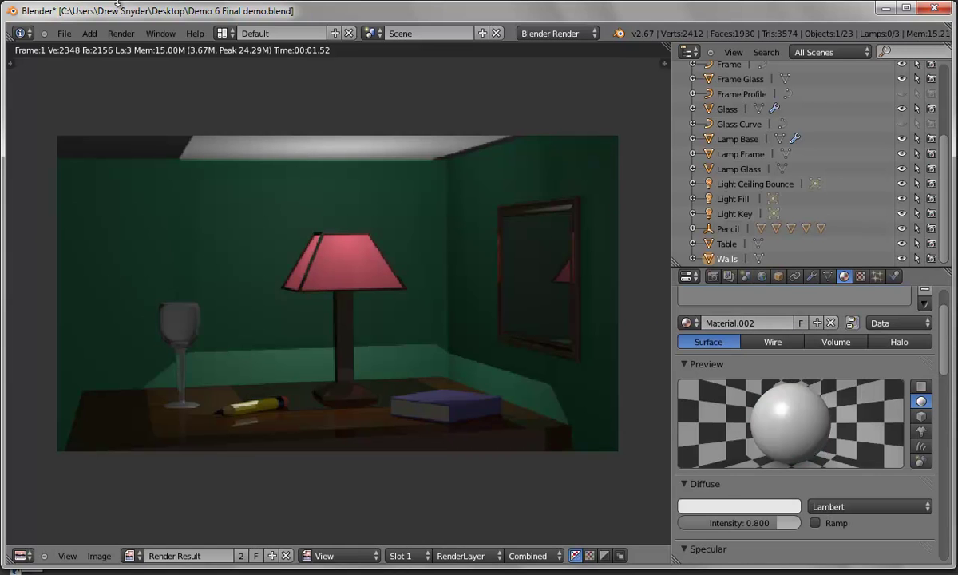
{"action": "left_click", "coordinate": [120, 32]}
{"action": "left_click", "coordinate": [116, 47]}
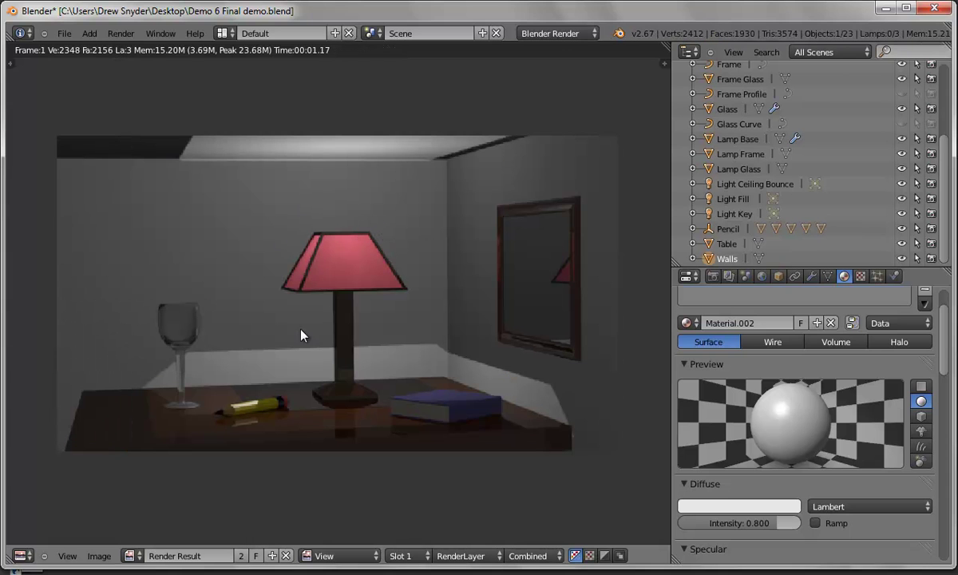
Turn on Receive Transparent for the Walls' new white material and start another render.
{"action": "scroll", "coordinate": [950, 539], "scroll_direction": "down", "scroll_amount": 20}
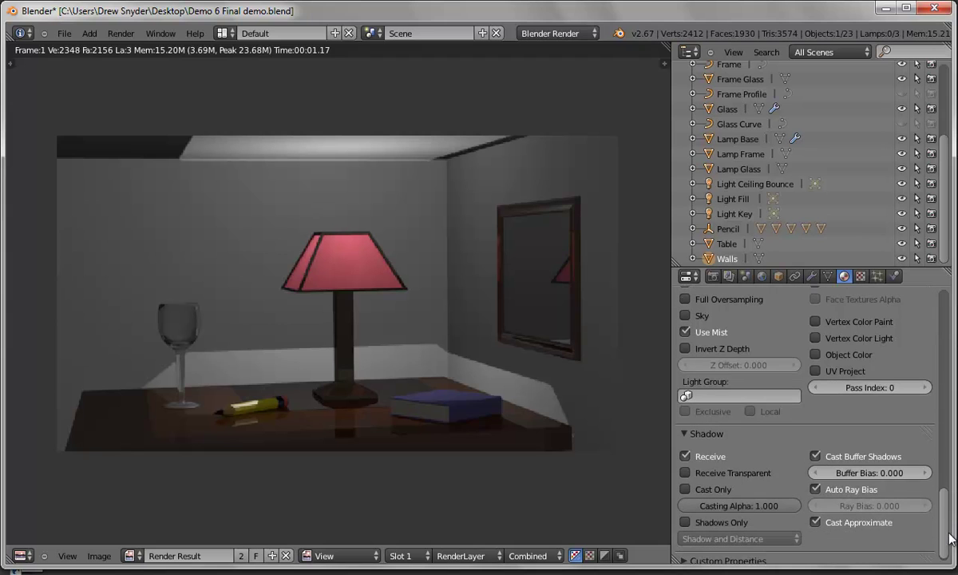
{"action": "left_click", "coordinate": [685, 472]}
{"action": "left_click", "coordinate": [119, 34]}
{"action": "left_click", "coordinate": [126, 50]}
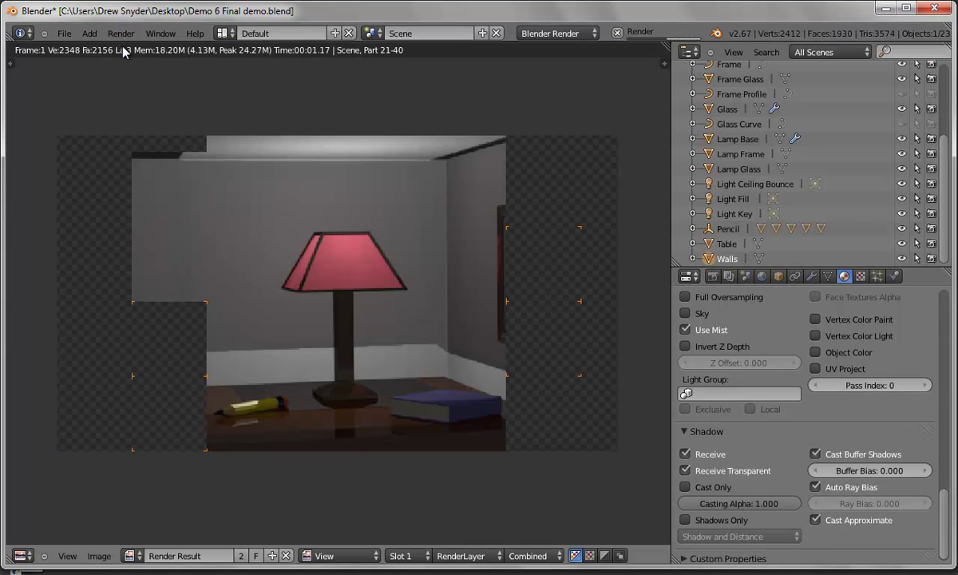